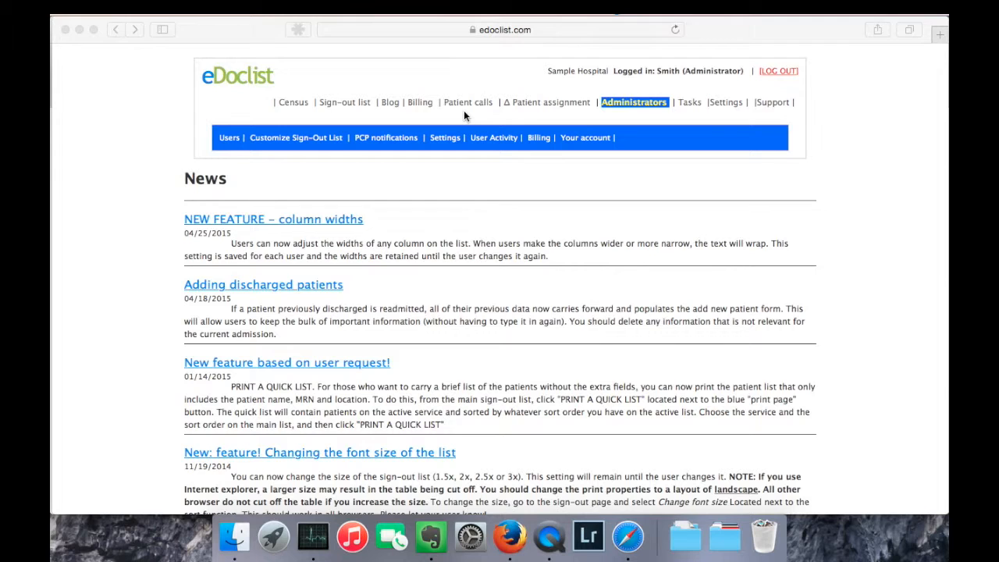
click(351, 108)
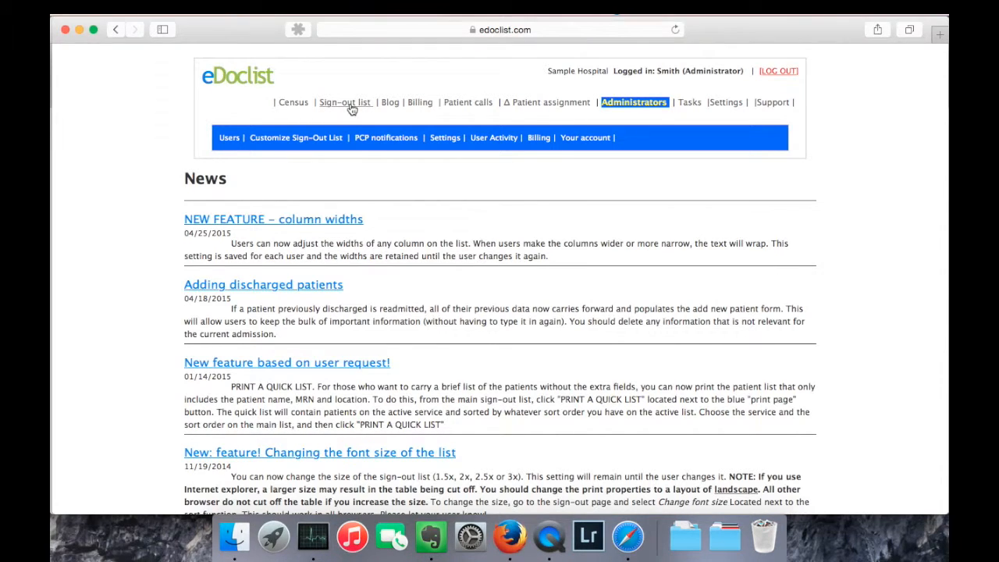
click(349, 104)
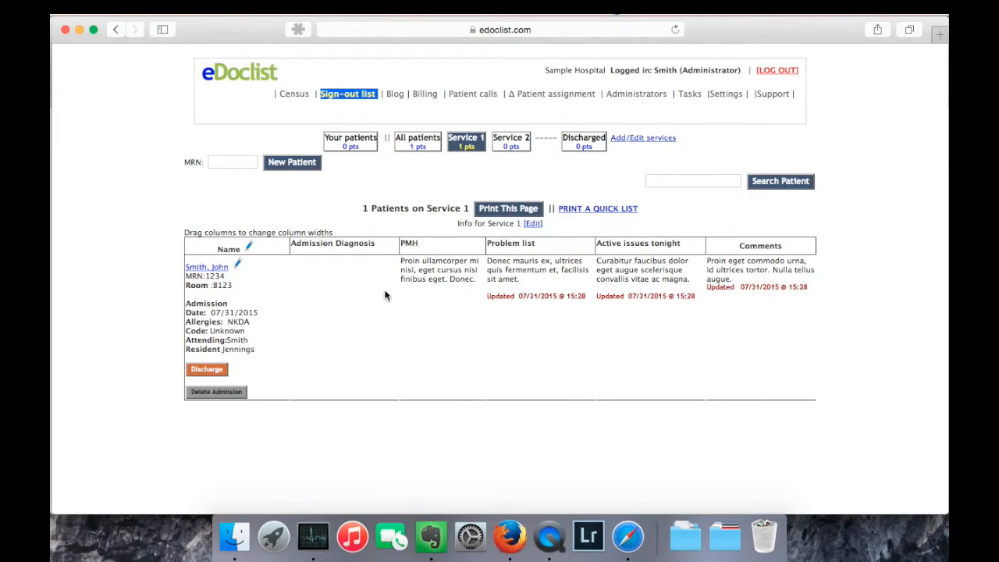
click(638, 98)
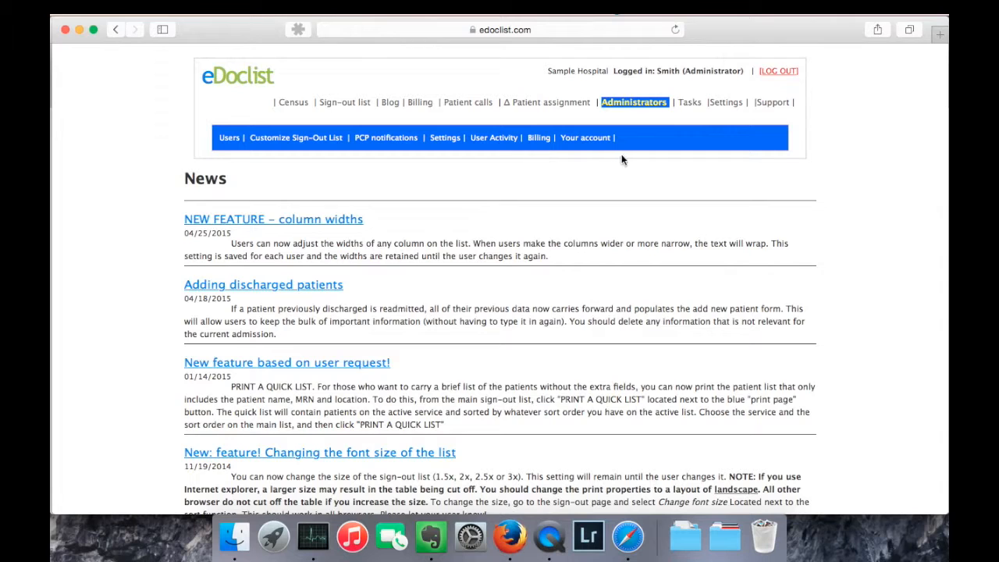
Review the Users list and the user and services Settings pages.
click(231, 137)
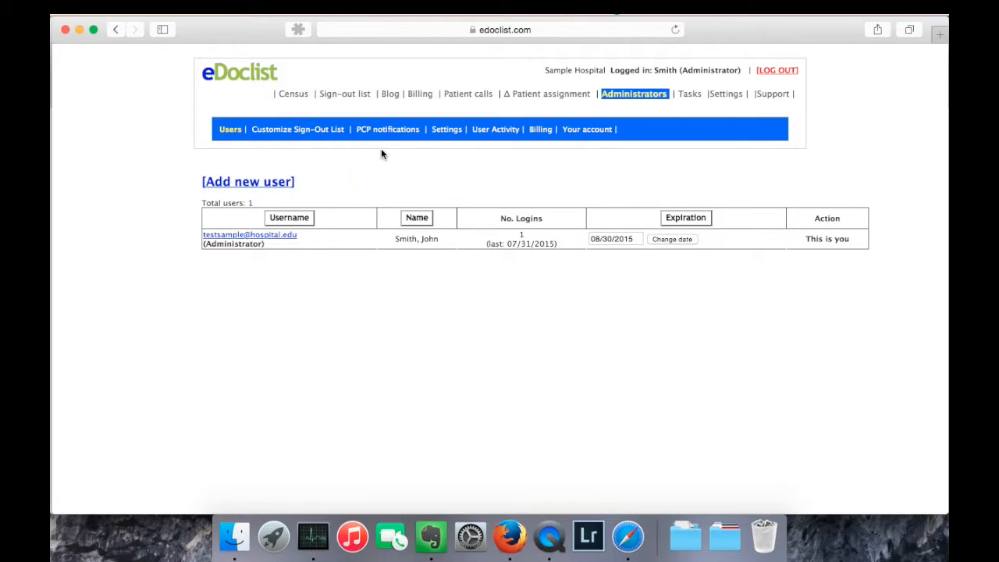
click(444, 128)
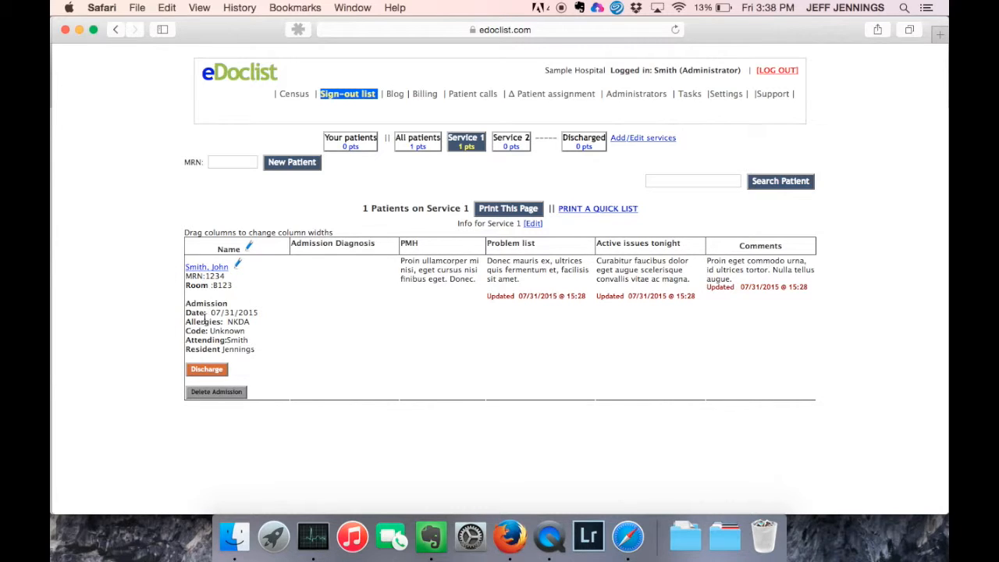
Change the Admission Diagnosis header to 'Admission Dx' and set the PMH column to Hide.
click(250, 248)
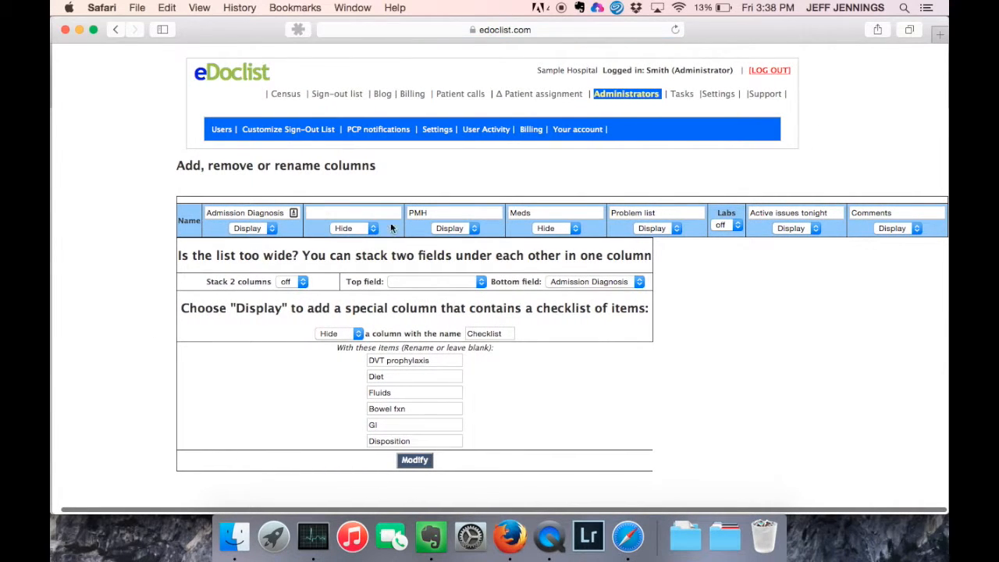
double_click(265, 213)
text(Dx)
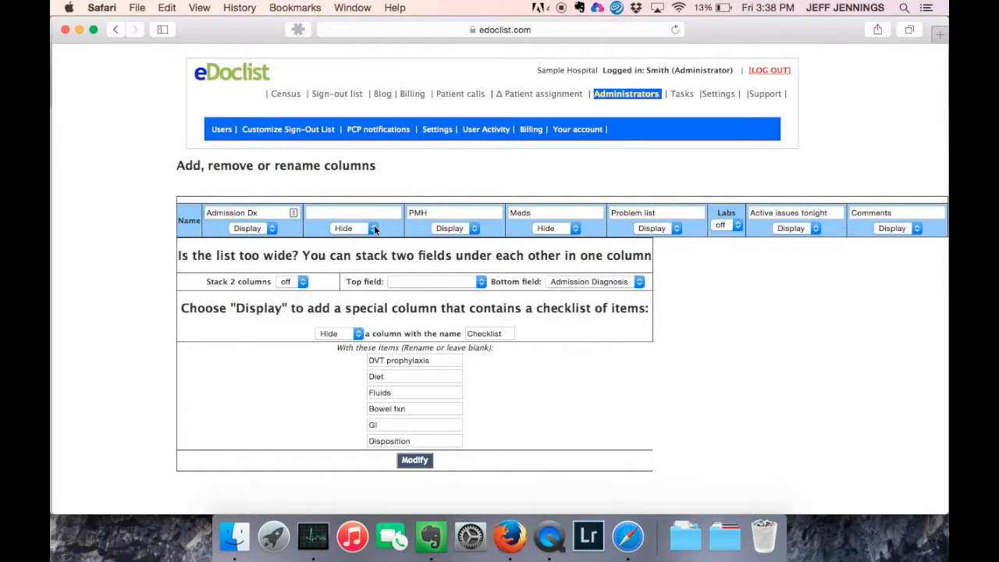
click(452, 229)
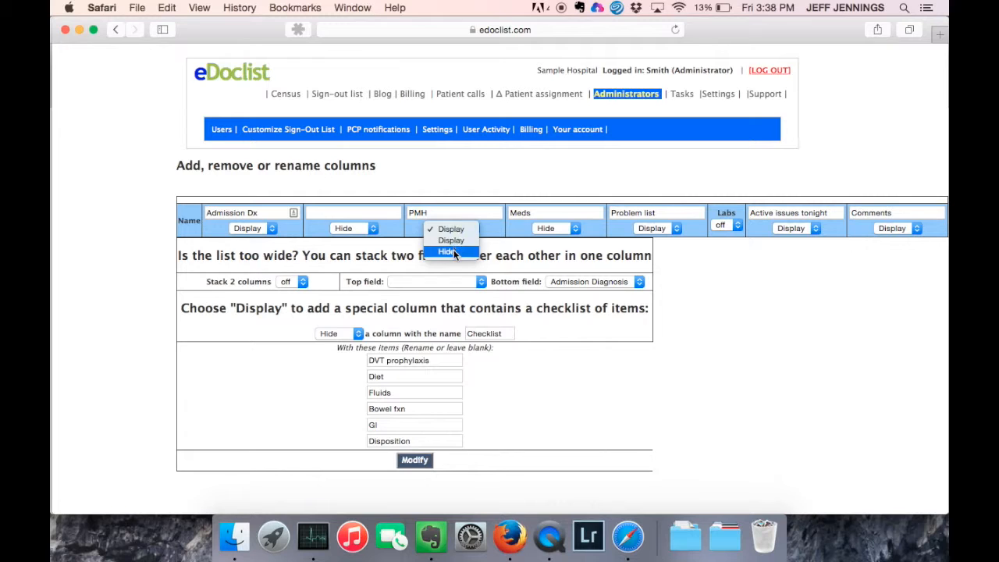
click(454, 250)
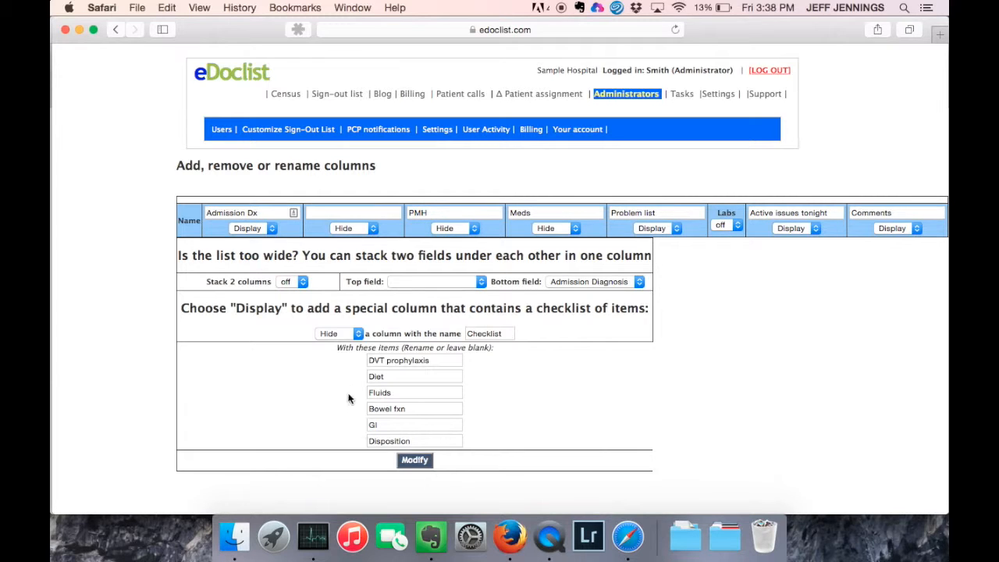
click(414, 461)
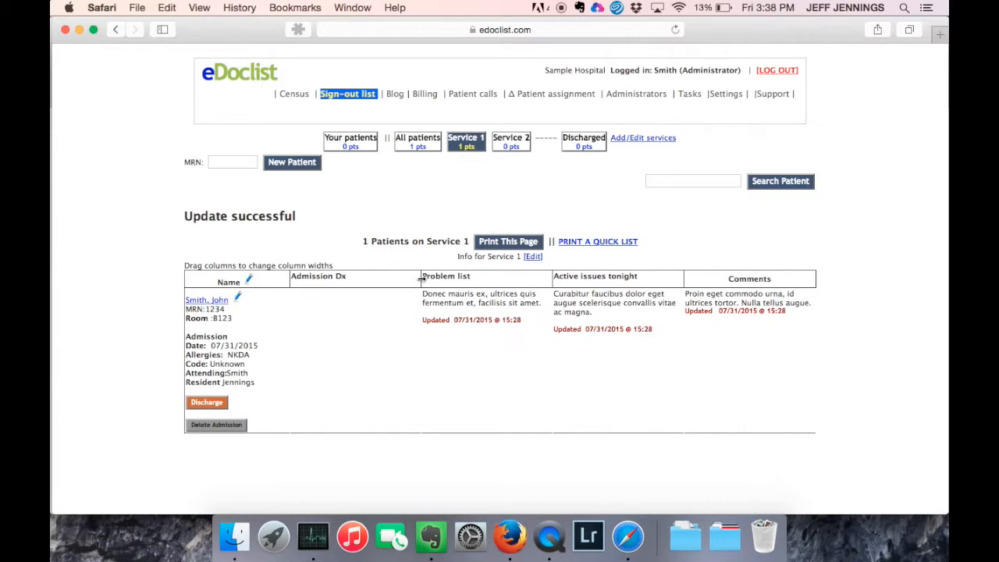
Narrow Admission Dx, widen Problem list slightly, and switch the Labs column on.
mouse_move(421, 278)
mouse_down()
mouse_move(392, 278)
mouse_move(404, 280)
mouse_up()
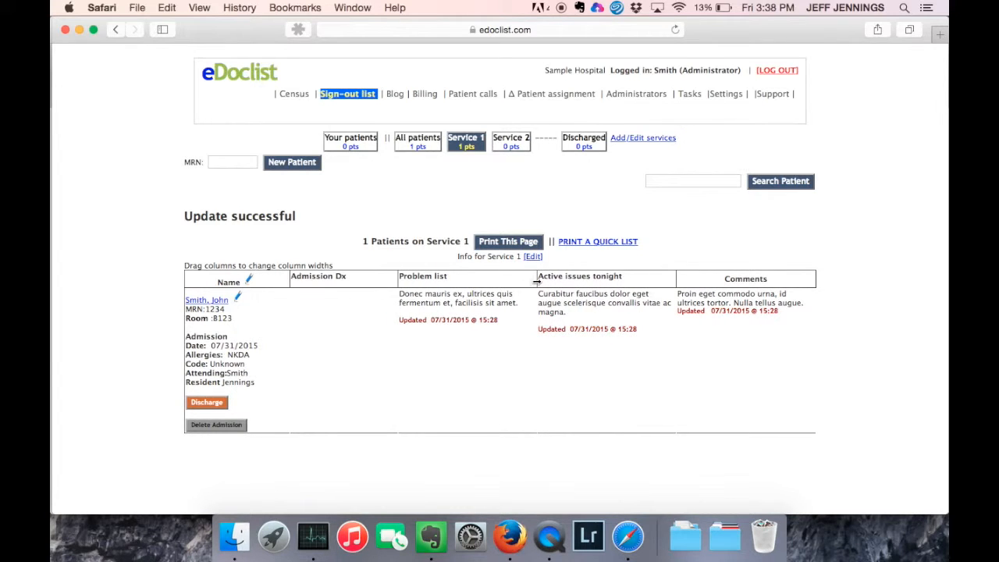
mouse_move(537, 284)
mouse_down()
mouse_move(528, 279)
mouse_move(543, 279)
mouse_up()
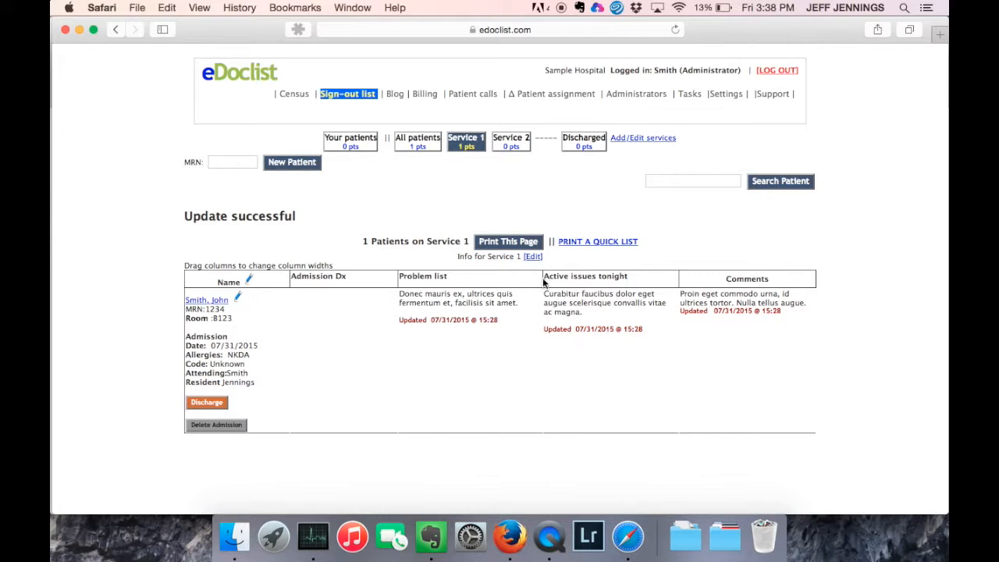
click(250, 280)
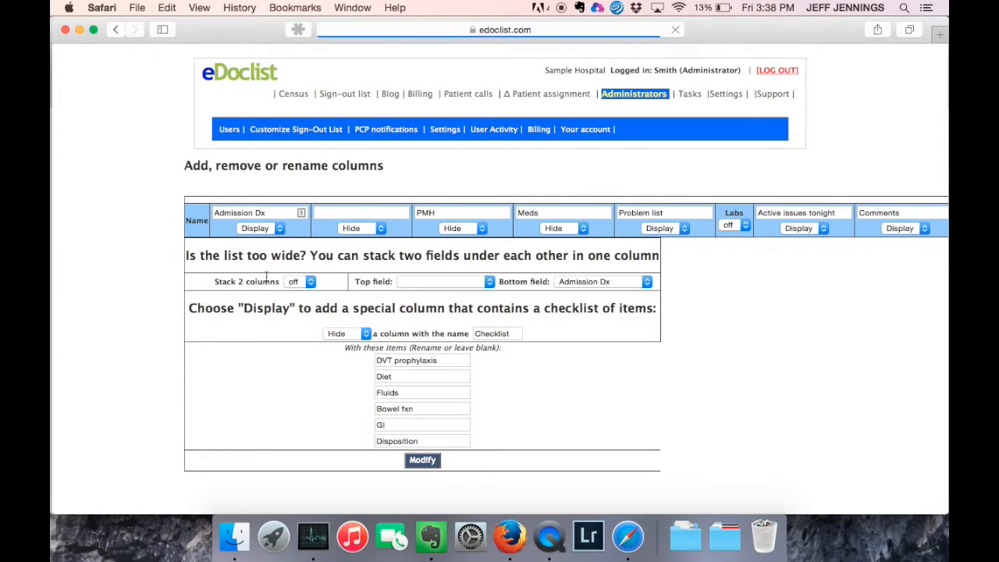
click(737, 225)
click(737, 236)
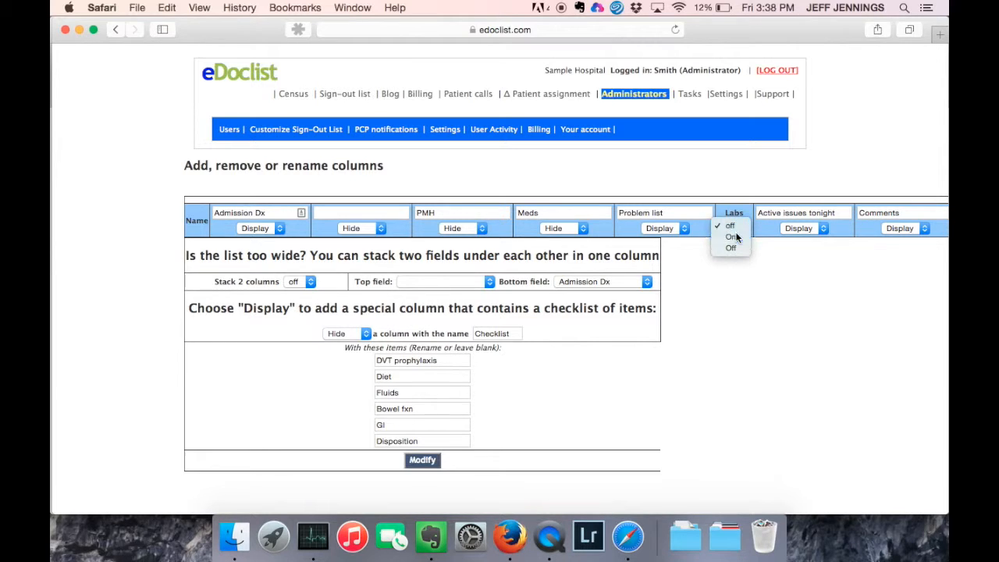
click(427, 464)
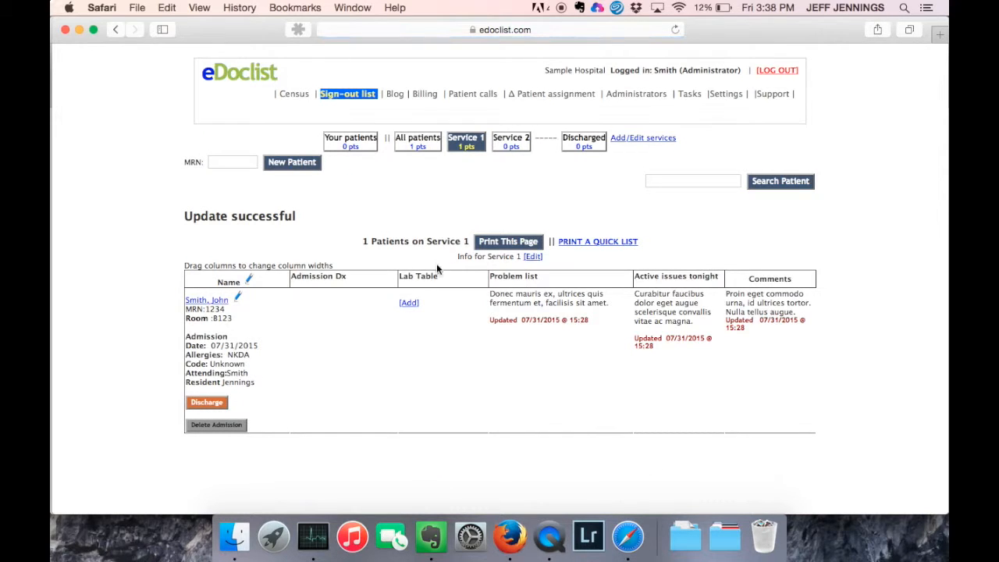
Start a new lab entry with Na 14, K+ 5, Cl- 10 and Plts 300.
click(409, 302)
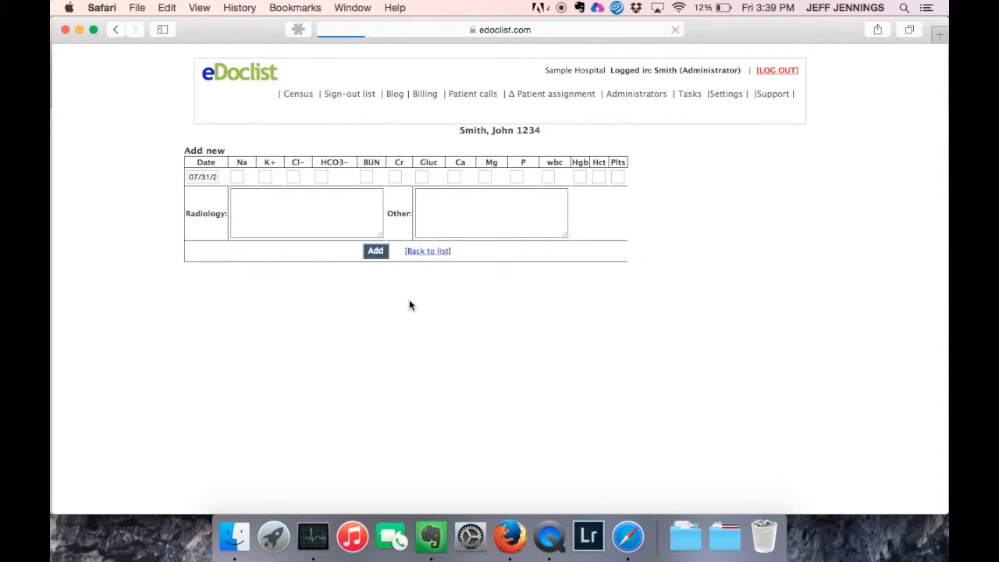
click(237, 176)
text(14)
key(Tab)
text(5)
key(Tab)
text(10)
key(Tab)
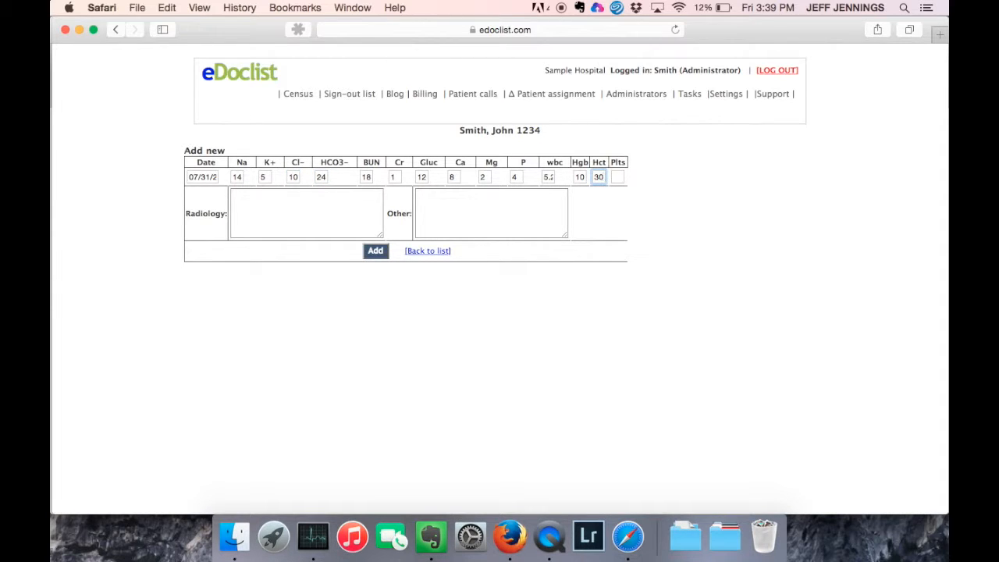
key(Tab)
text(300)
Add radiology 'CT: no airspace dz' and other 'PET scan - no uptake', save, and return to the list.
click(257, 217)
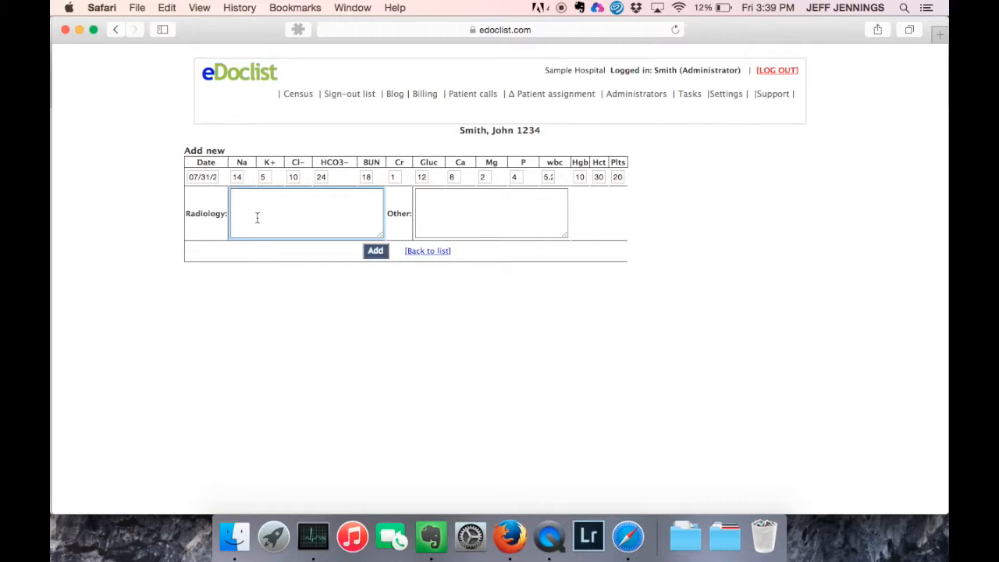
text(CT: no airspace dz)
key(Tab)
text(PE)
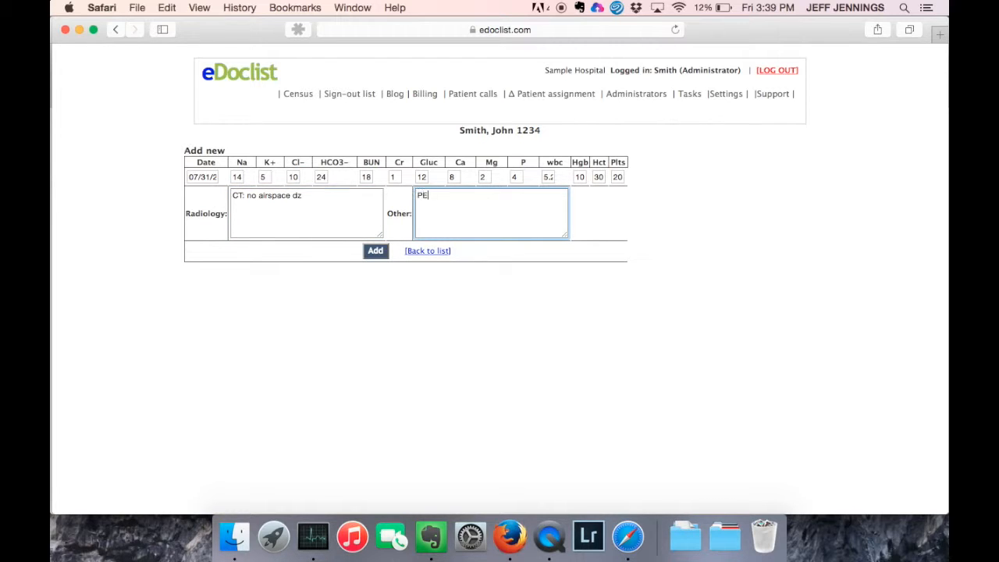
text(T scan - no uptake)
click(375, 251)
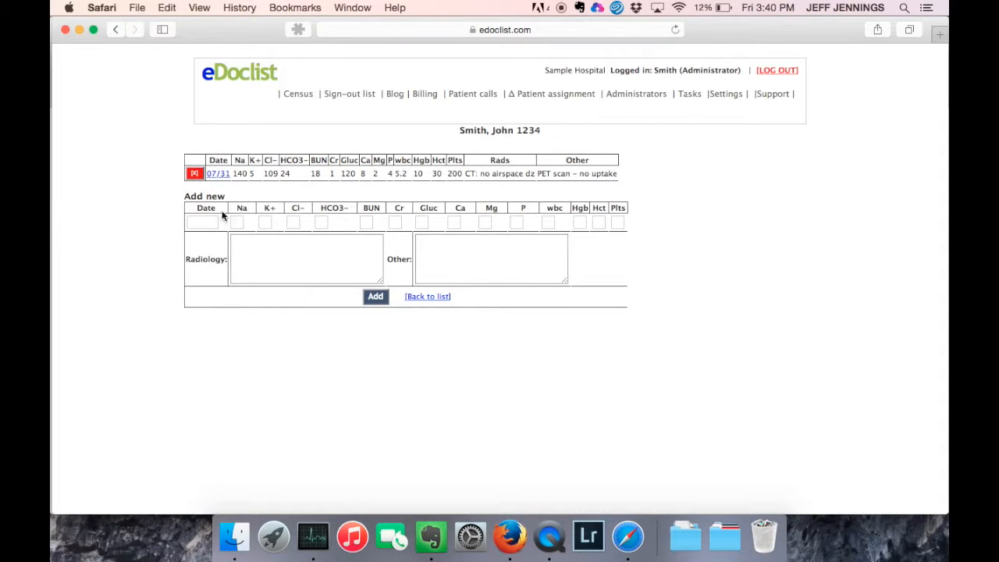
click(434, 298)
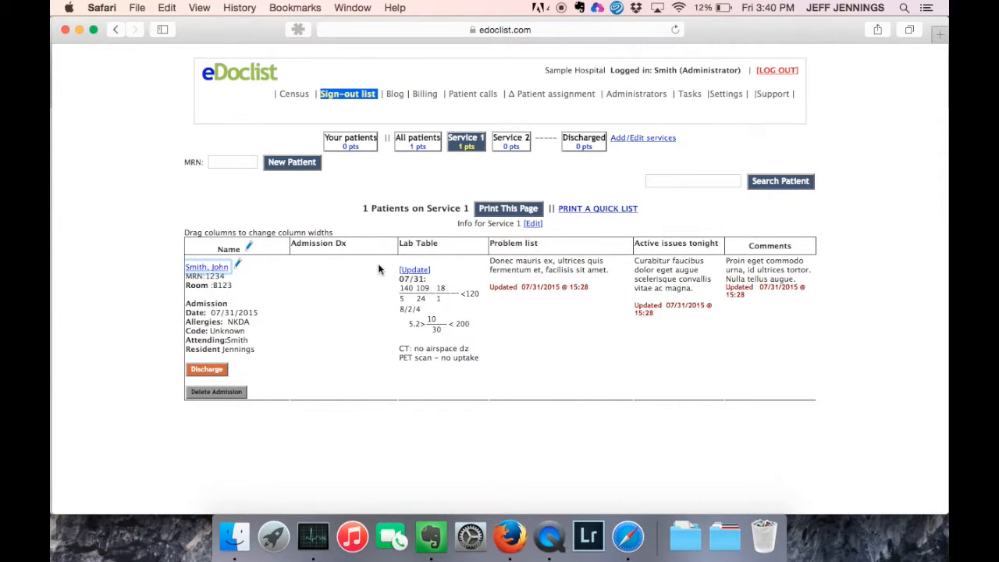
Add a 07/30 lab entry with Na 140, K+ 4 and radiology 'CXR - RLL pna'.
click(418, 272)
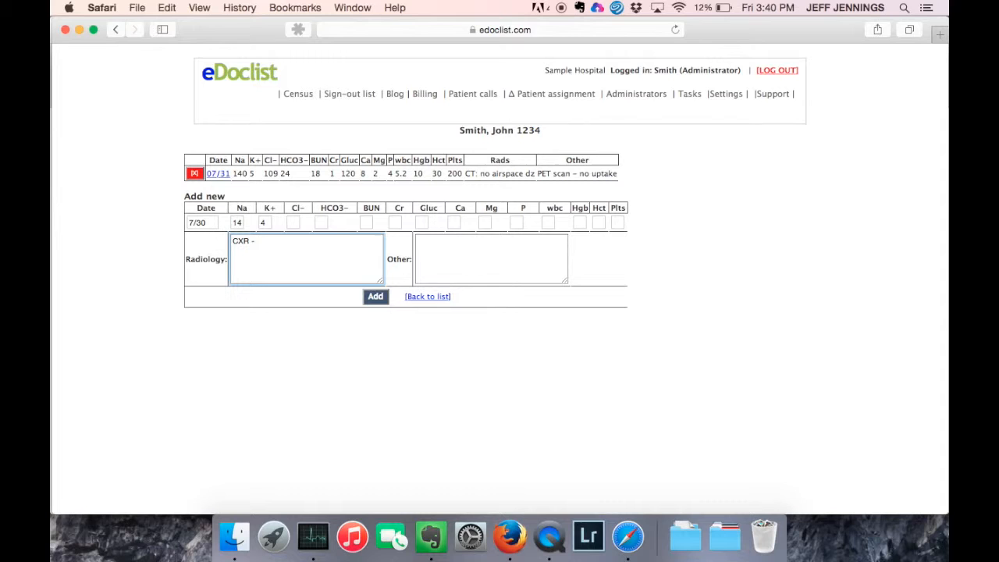
text(R - RLL pna)
click(376, 297)
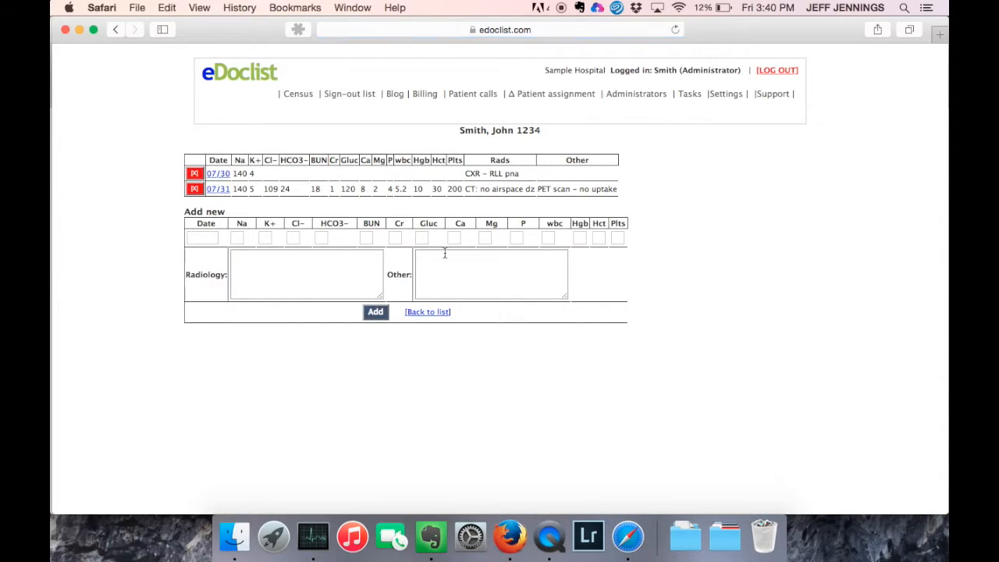
click(434, 313)
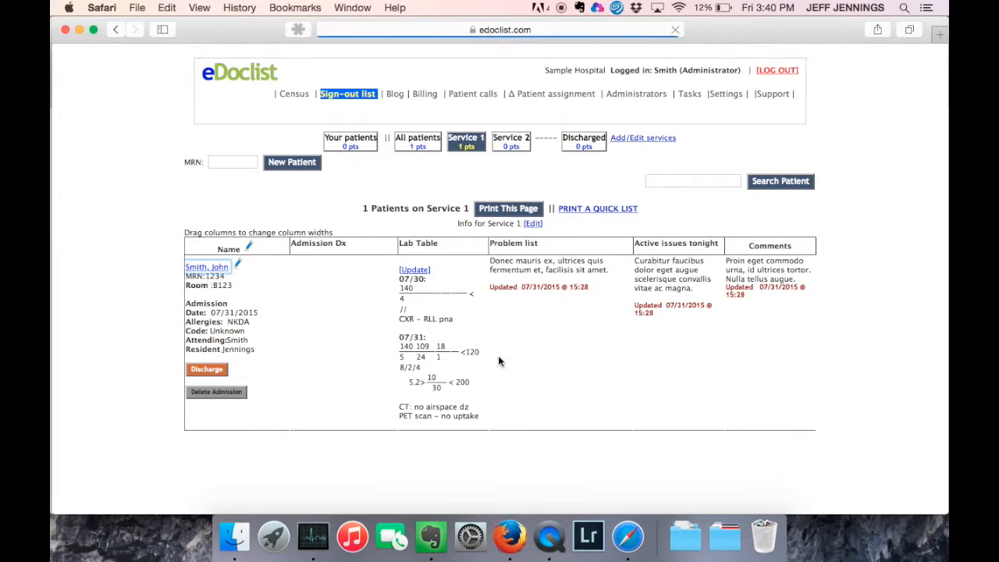
click(414, 270)
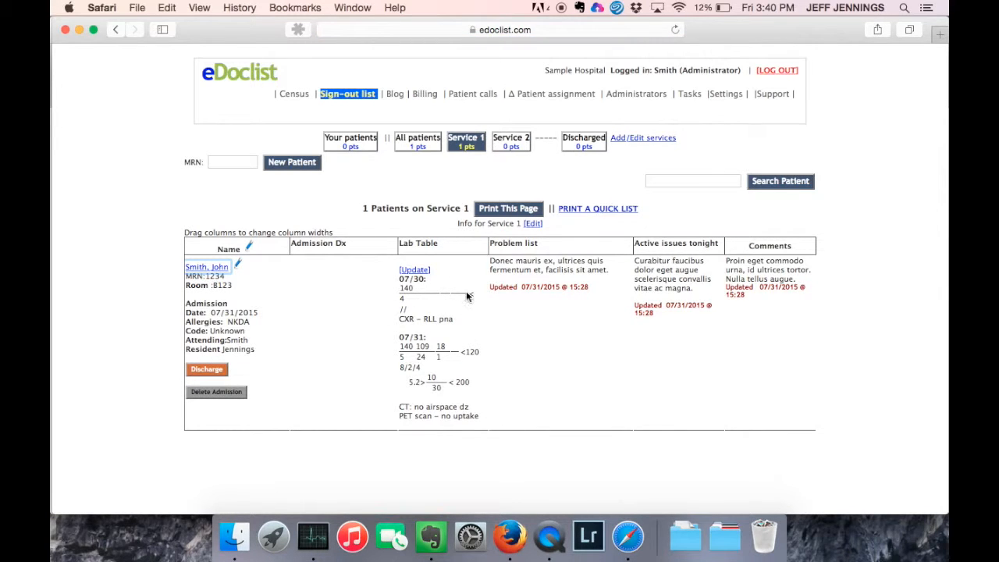
Turn on Stack 2 columns with Admission Dx as top field and Problem list as bottom.
click(250, 243)
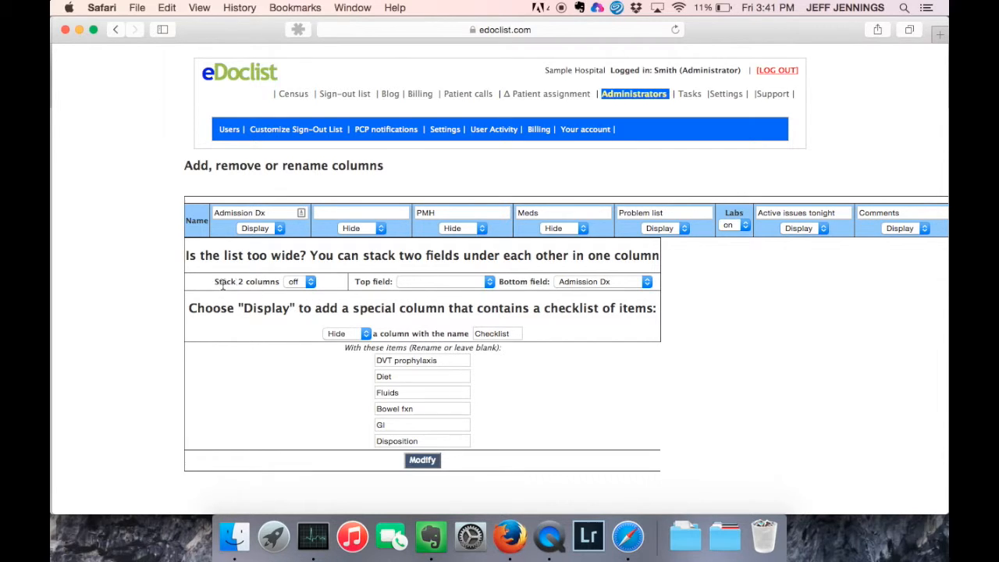
click(301, 284)
click(300, 294)
click(420, 283)
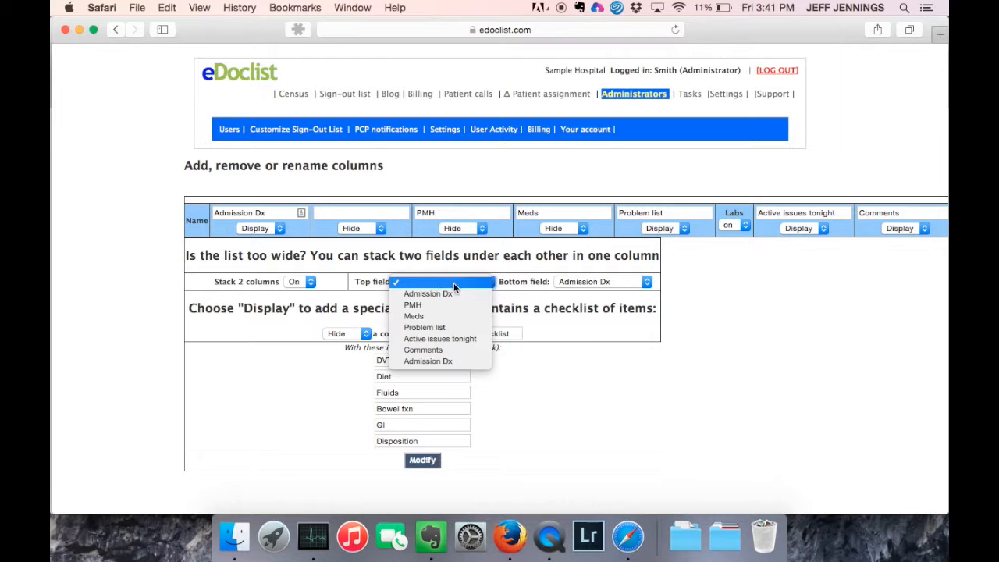
click(449, 292)
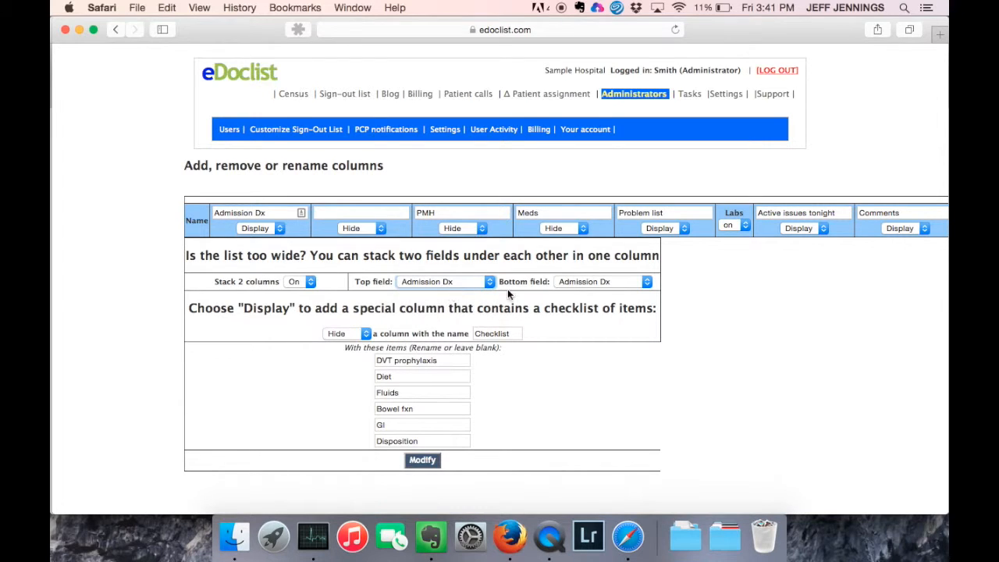
click(582, 282)
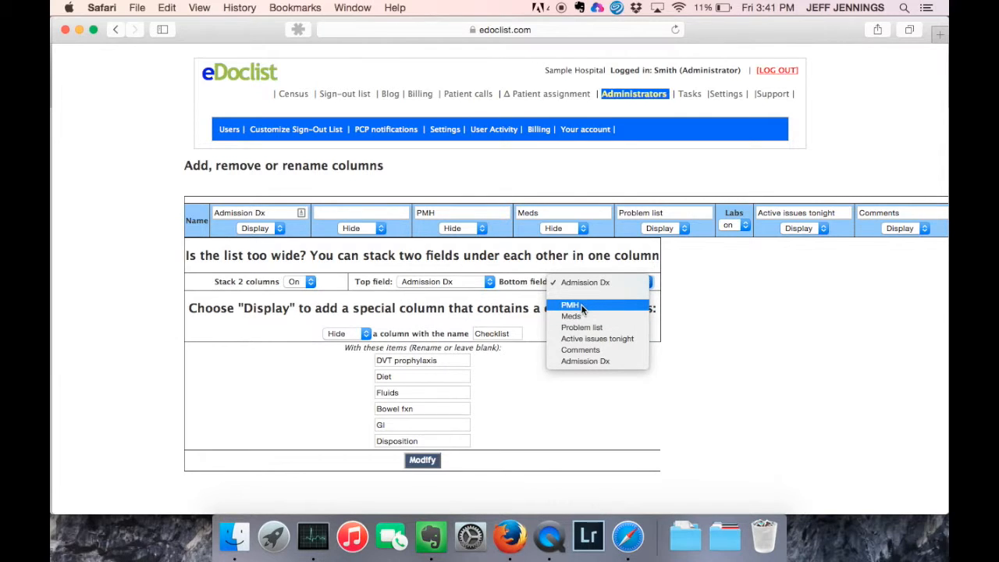
click(592, 327)
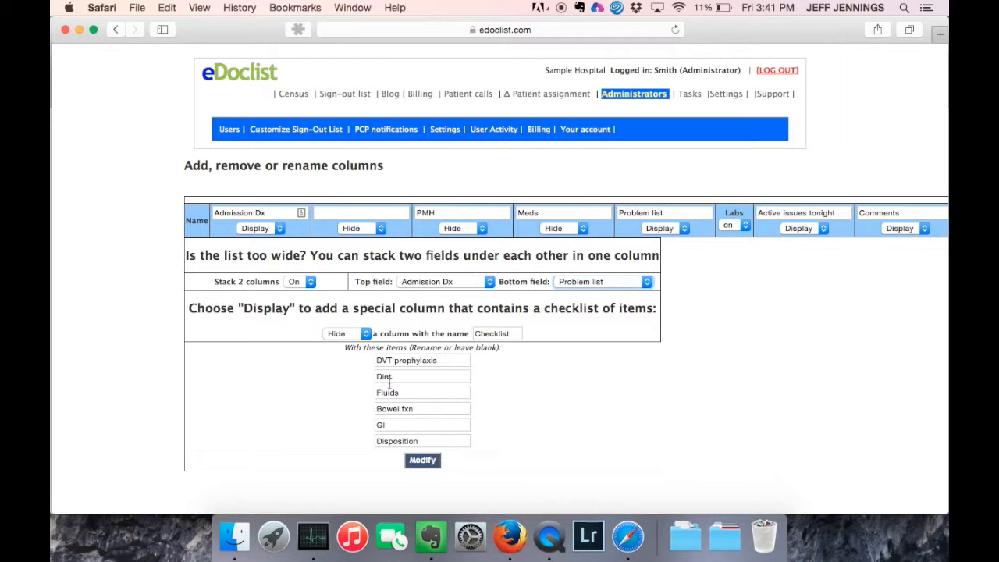
click(423, 462)
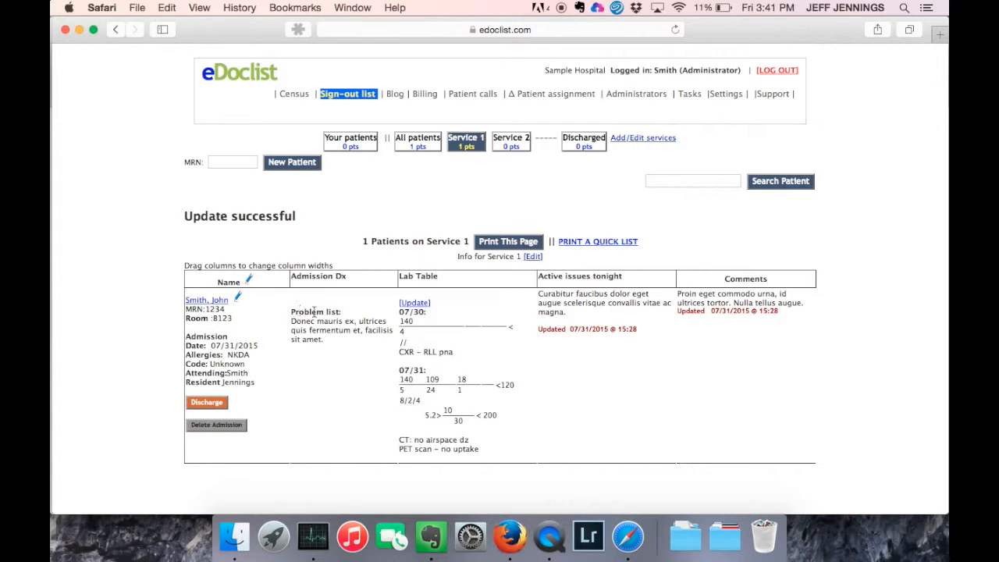
Enter COPD exacerbation in the patient's Admission Dx field and update the patient.
click(235, 300)
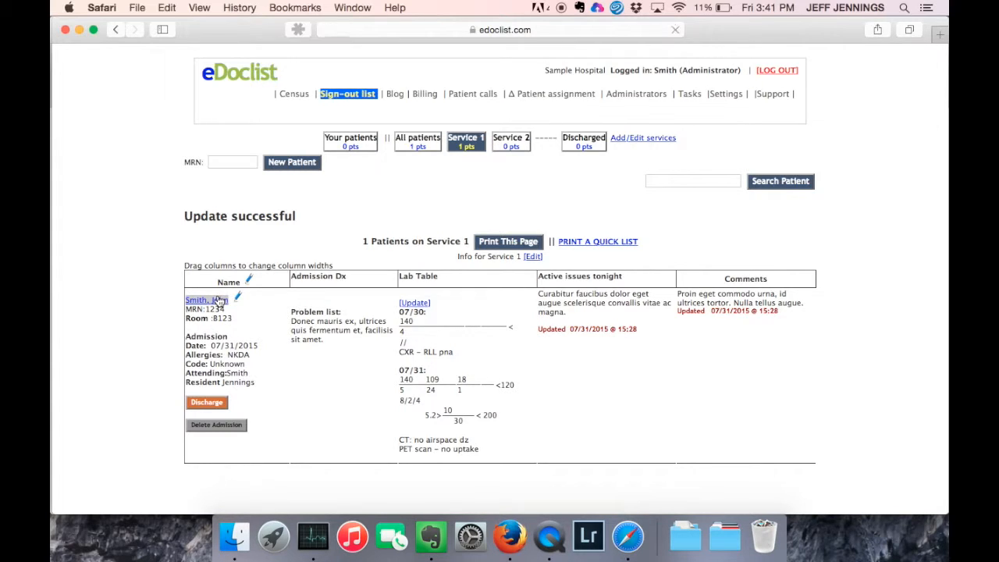
click(226, 266)
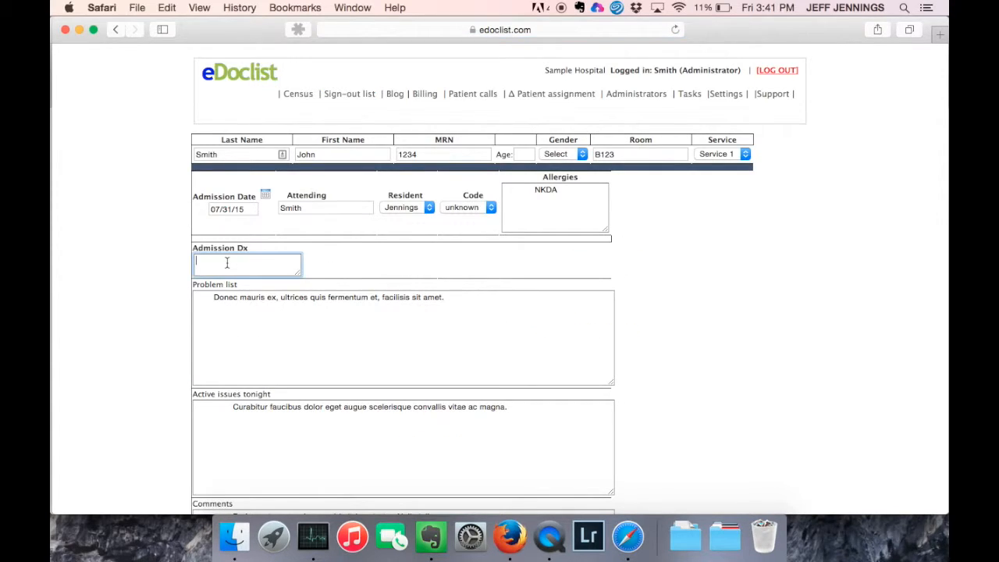
text(COPD exacerbation)
scroll(248, 377, down, 3)
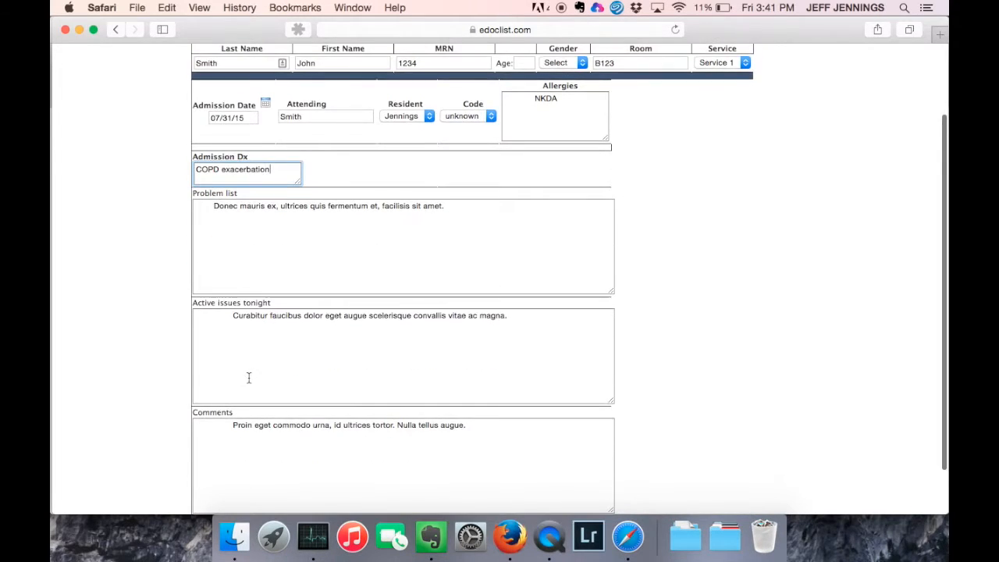
scroll(250, 387, down, 2)
click(322, 479)
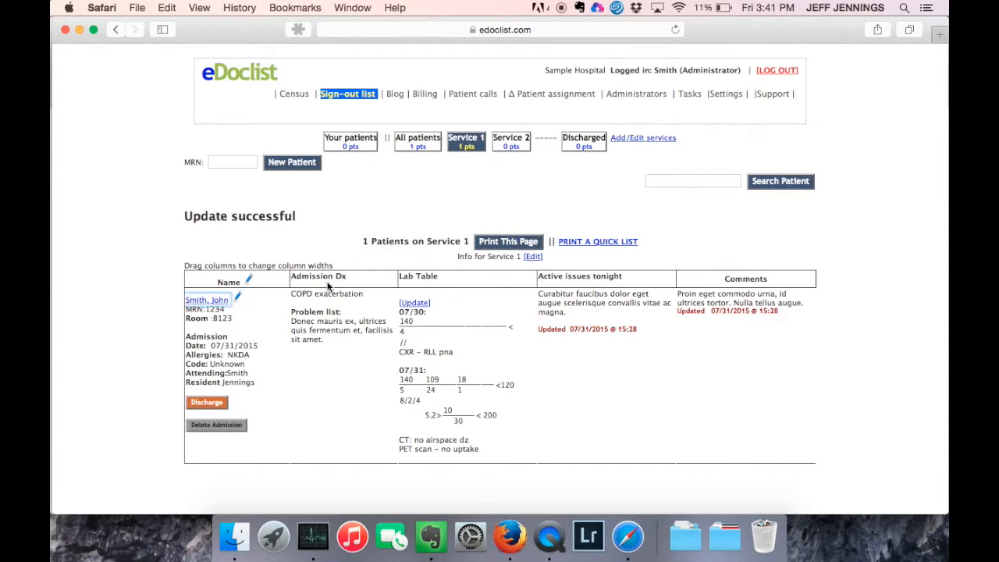
Set the Checklist column to Display in the column settings and save.
click(251, 281)
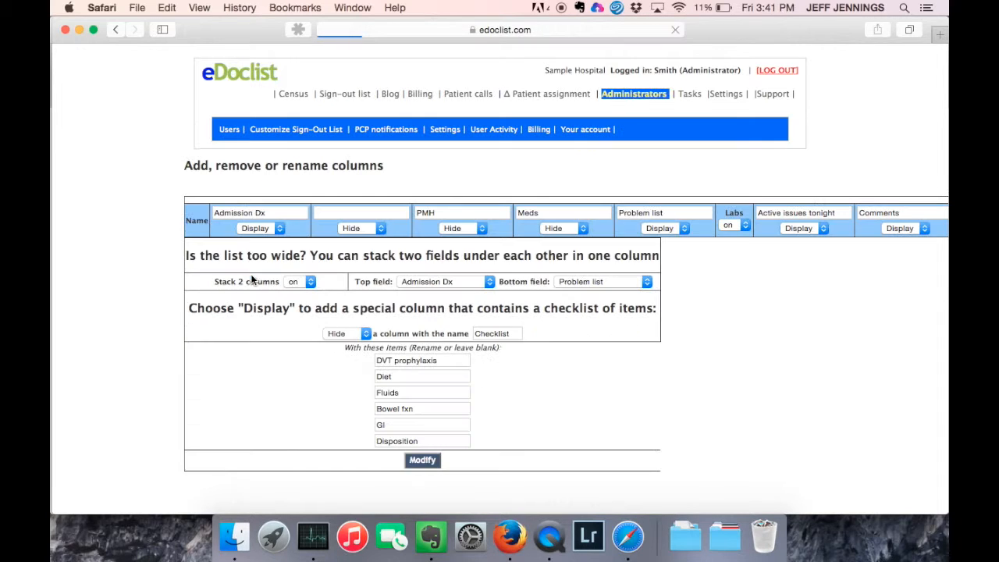
click(344, 334)
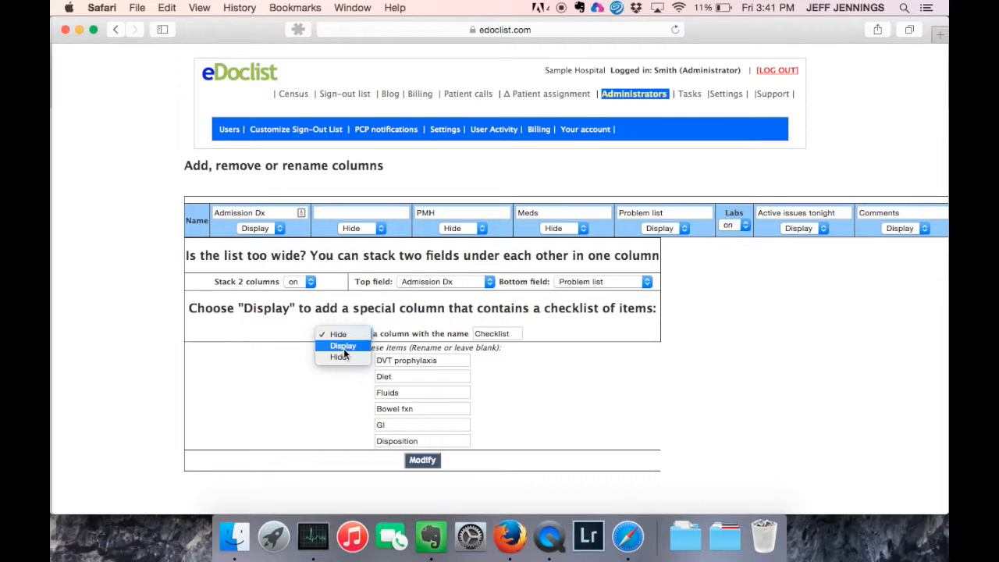
click(343, 351)
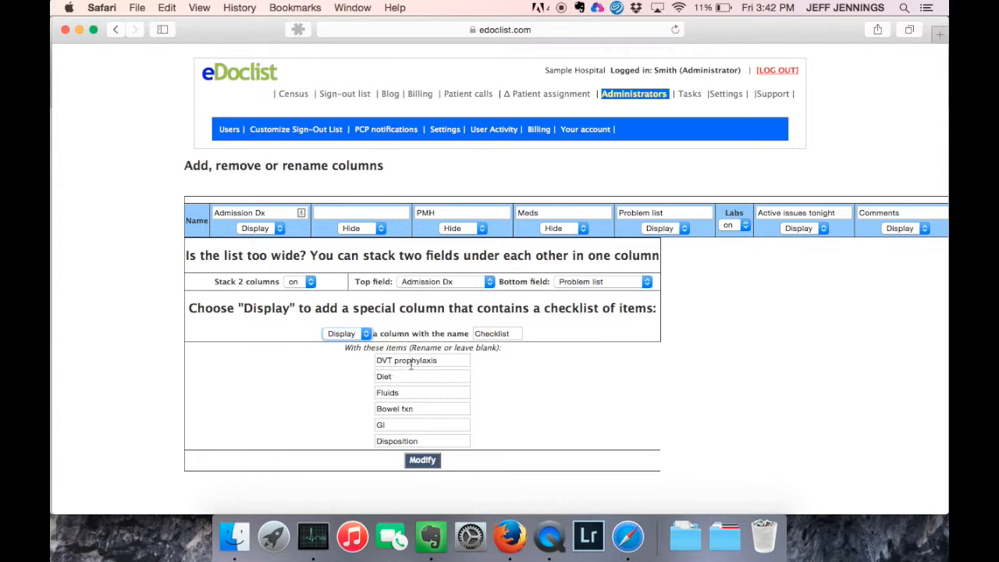
click(424, 459)
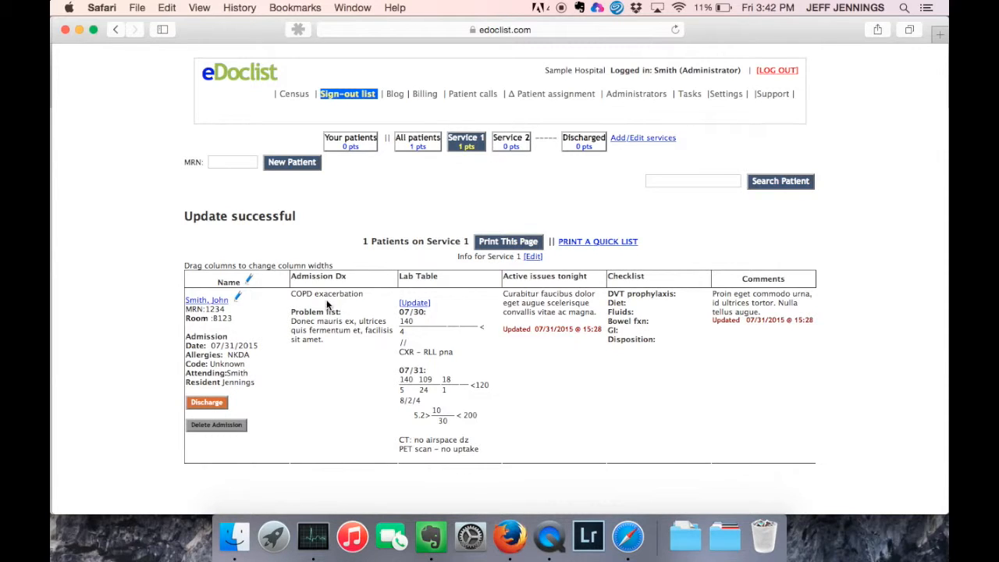
Fill the patient's checklist with DVT prophylaxis 'boots' and Diet 'NPO', and submit.
click(197, 301)
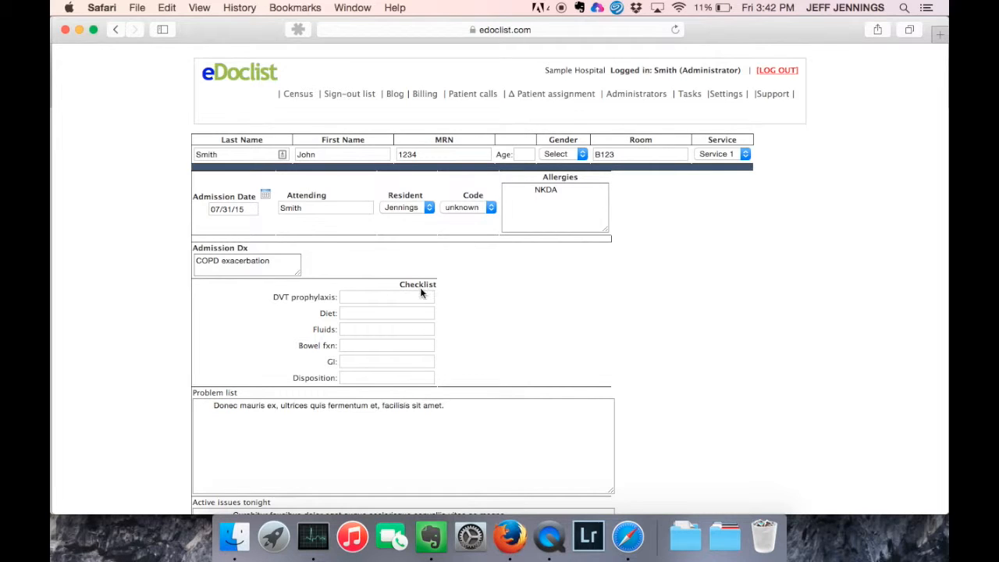
click(378, 297)
text(boots)
key(Tab)
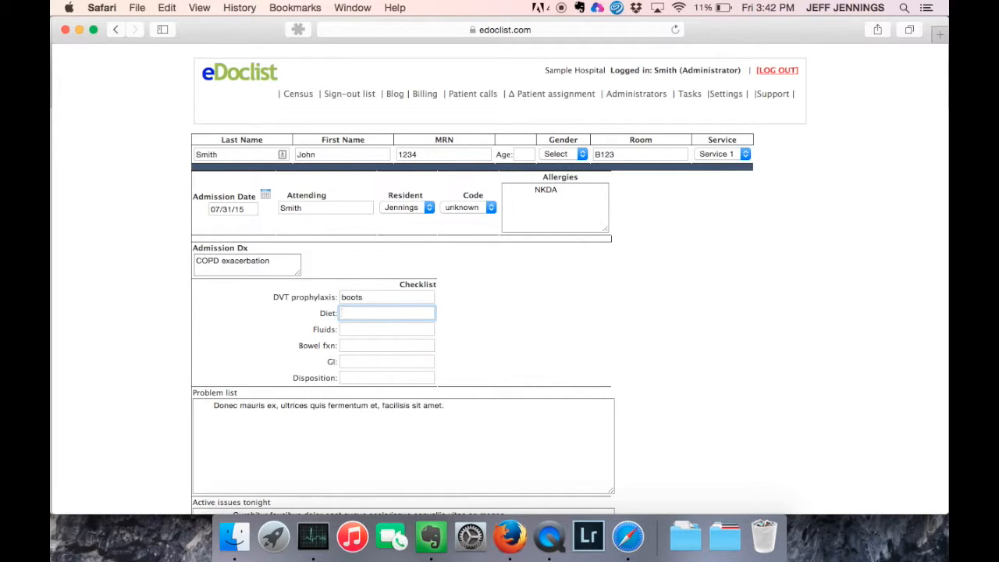
text(N)
text(PO)
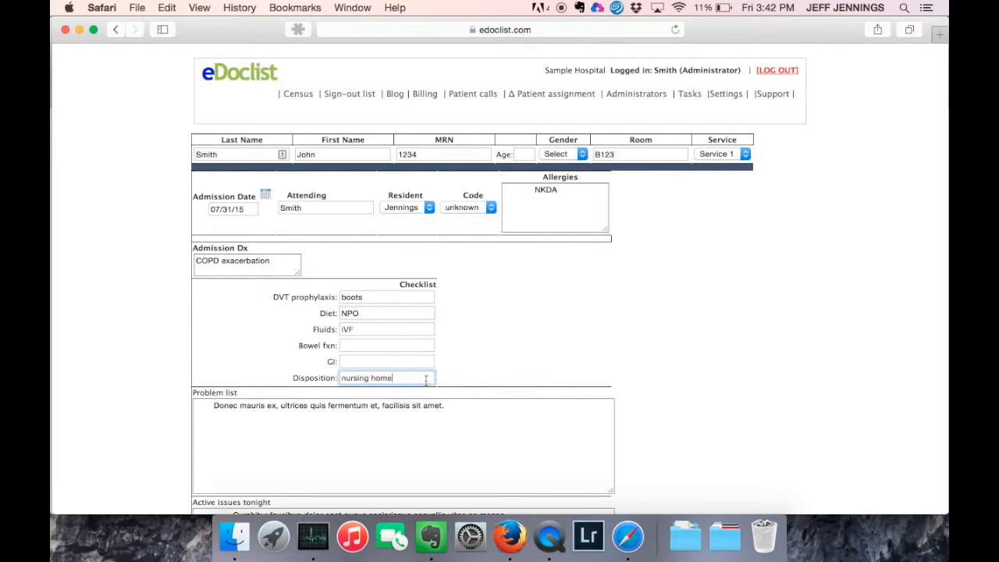
key(Return)
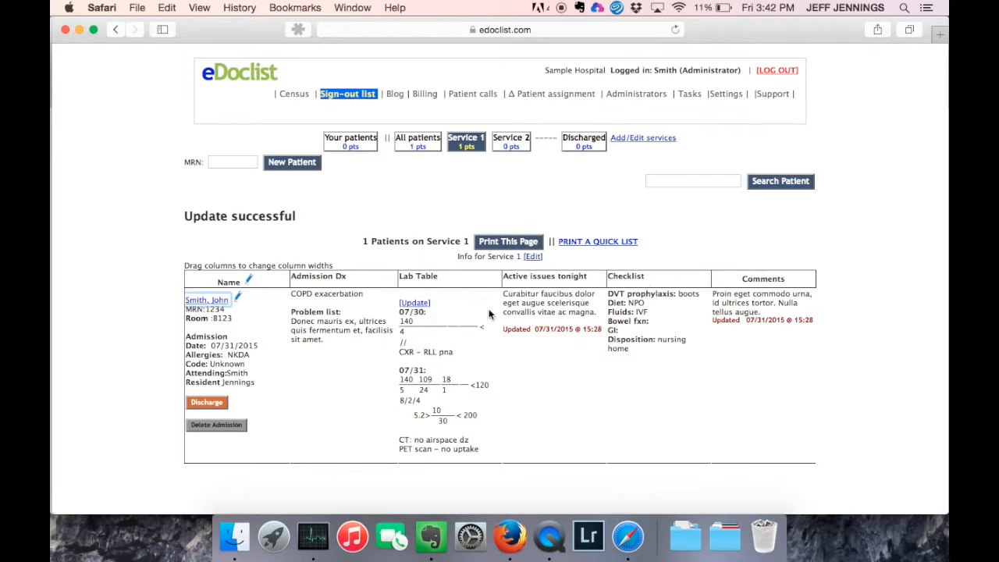
Replace the DVT prophylaxis entry 'boots' with 'sq heparin'.
click(206, 300)
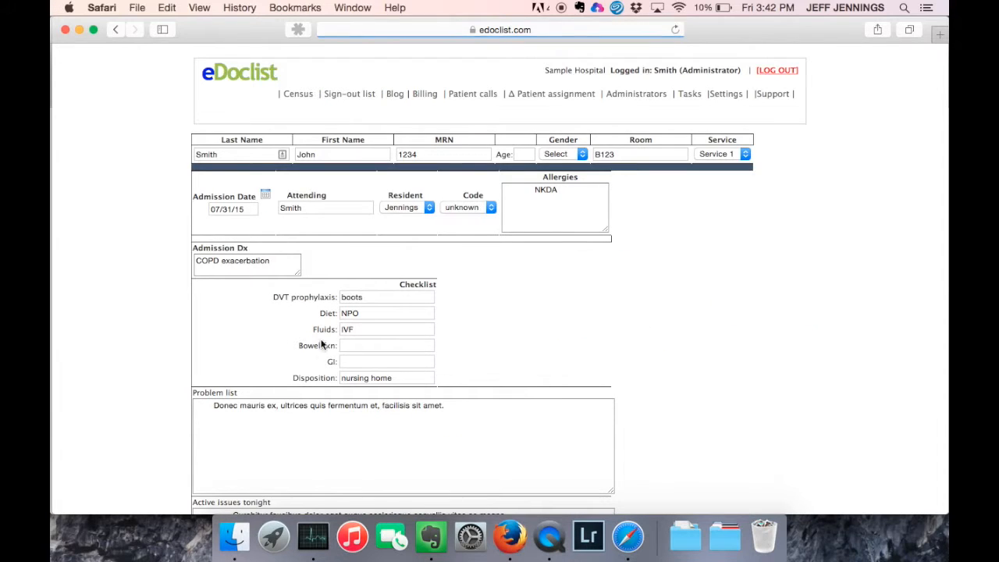
double_click(367, 301)
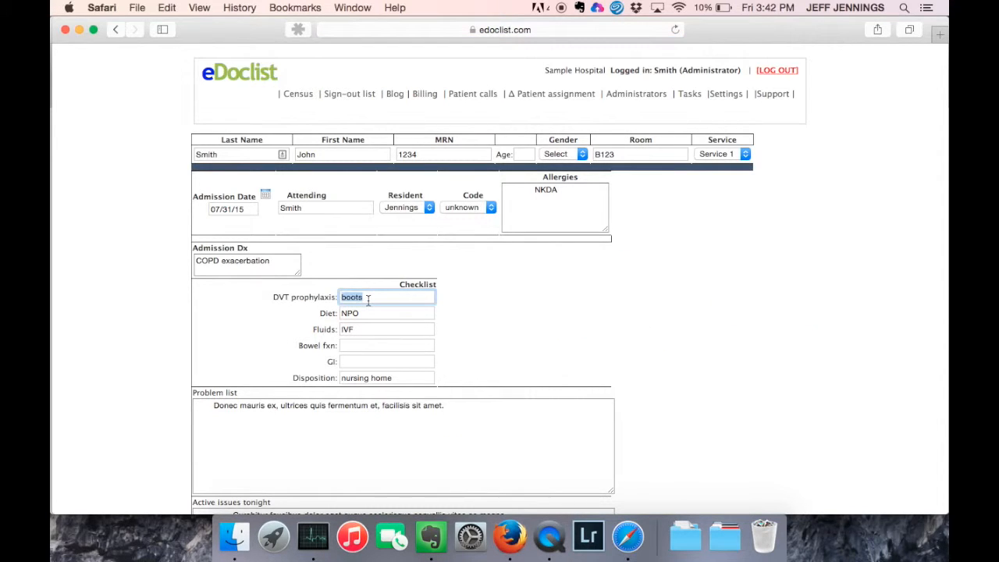
text(sq heparin)
key(Return)
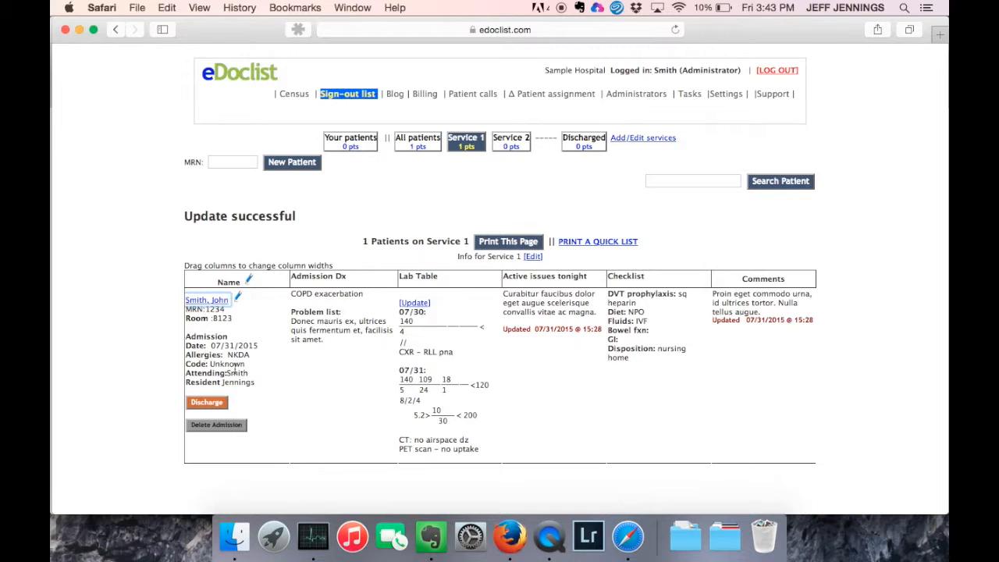
Move the fields under the patient name into a separate column titled 'new column'.
click(236, 297)
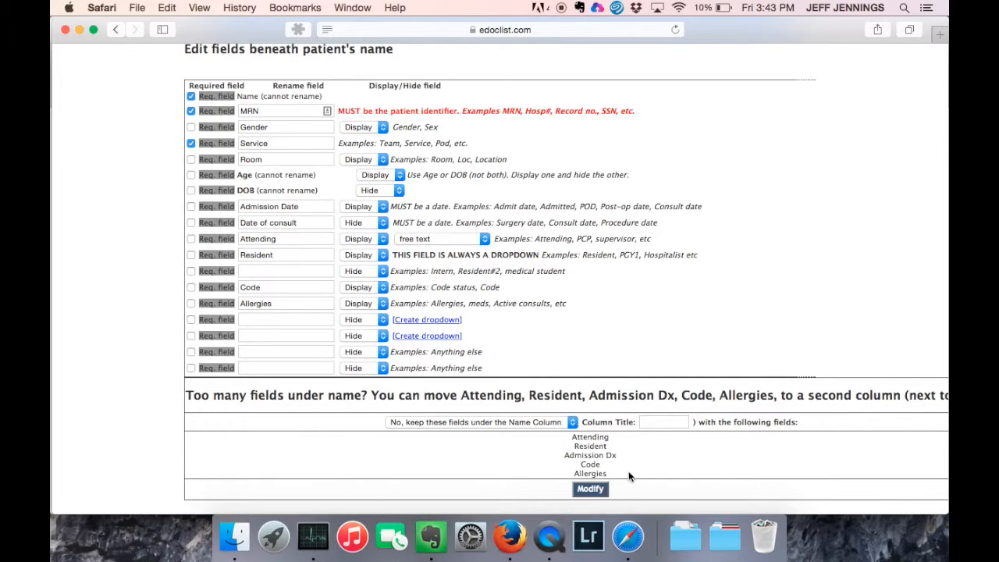
click(469, 422)
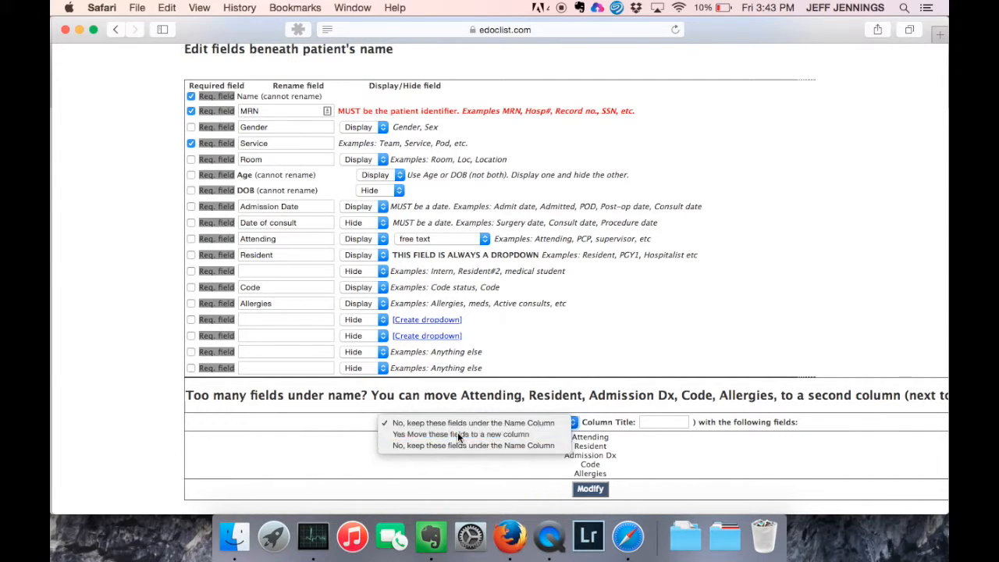
click(457, 432)
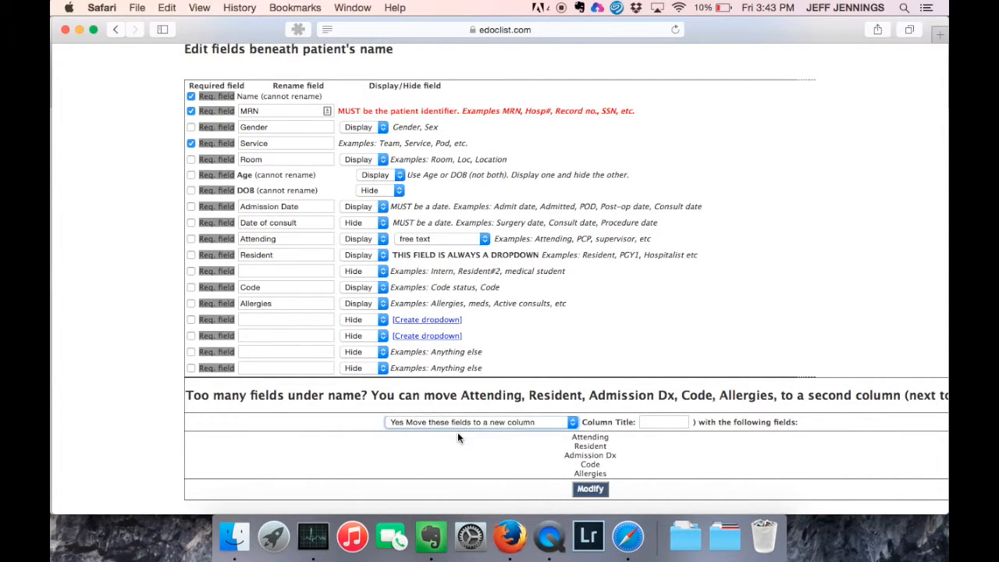
click(654, 422)
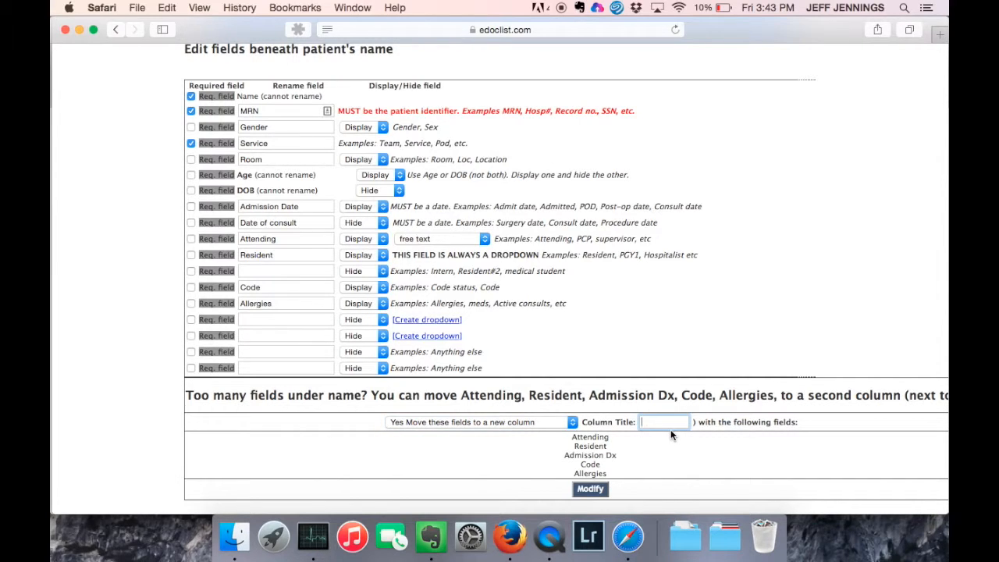
text(new column)
click(592, 489)
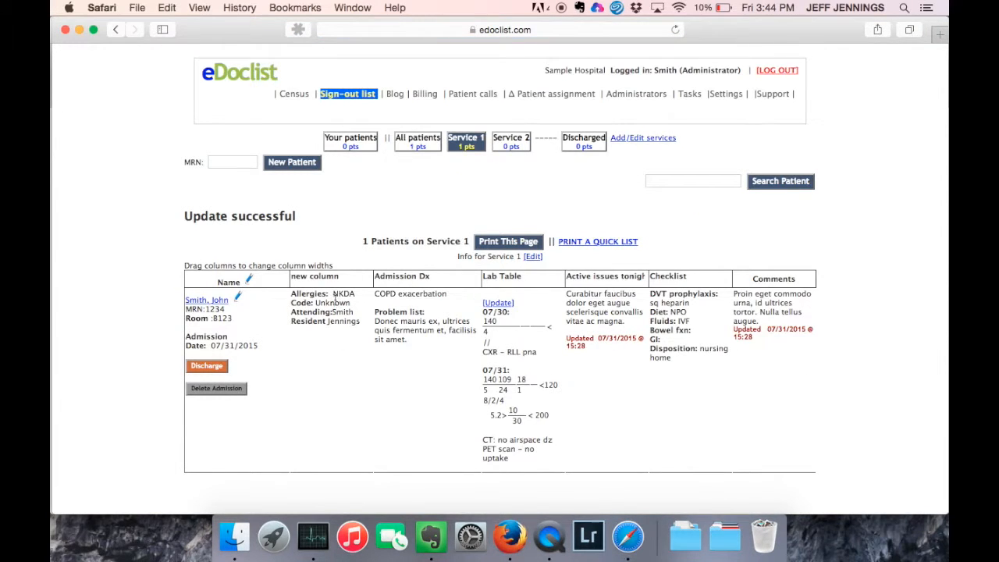
Choose 'No, keep these fields under the Name Column' and save the customization with Modify.
click(238, 297)
scroll(515, 420, down, 5)
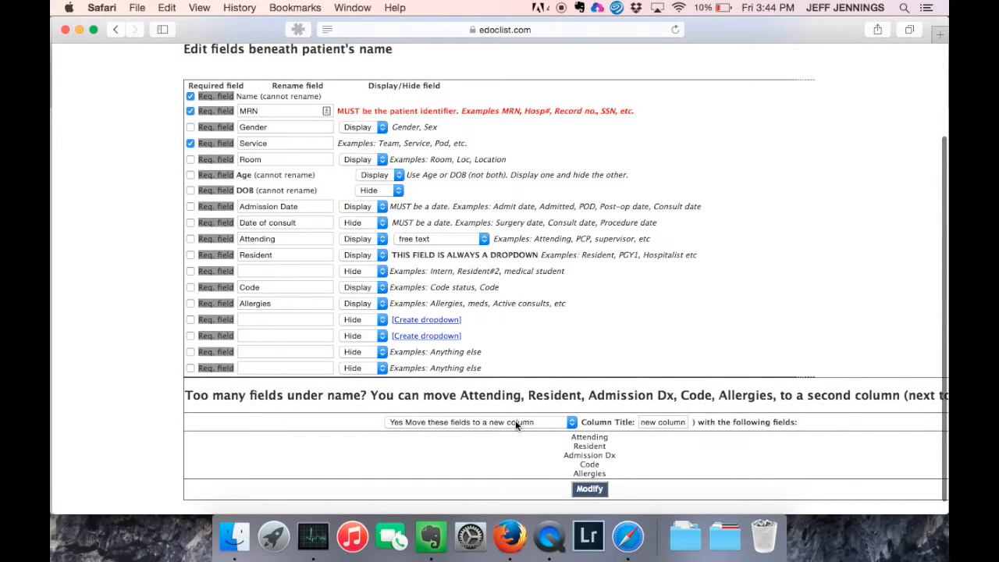
click(515, 420)
click(470, 441)
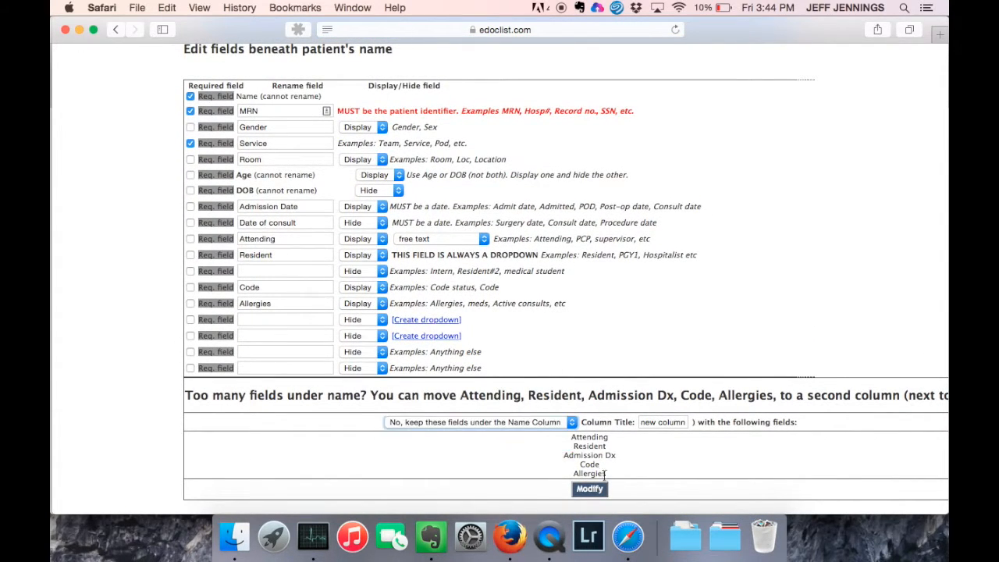
click(595, 488)
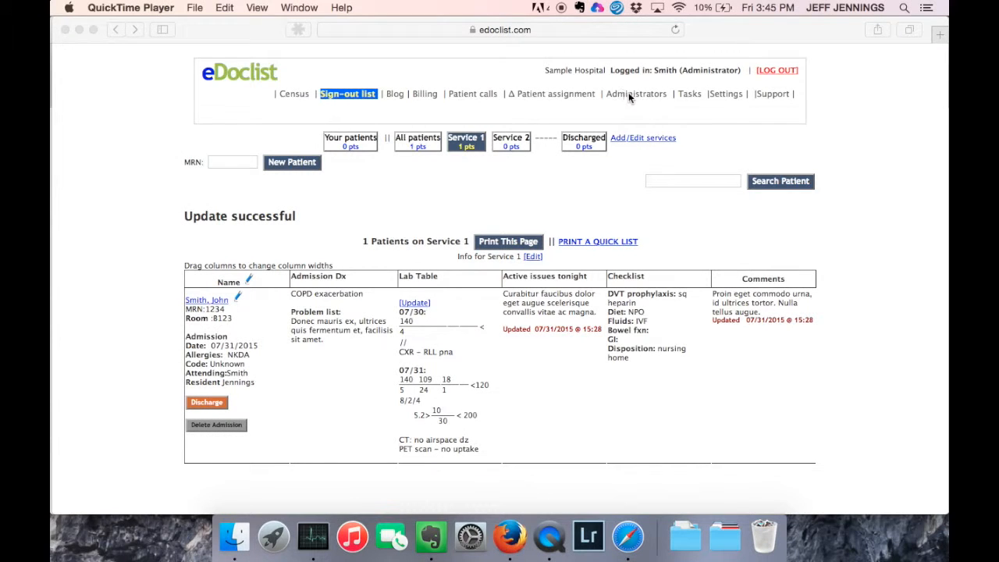
Go to the administrators' area and its Customize Sign-Out List page.
click(632, 97)
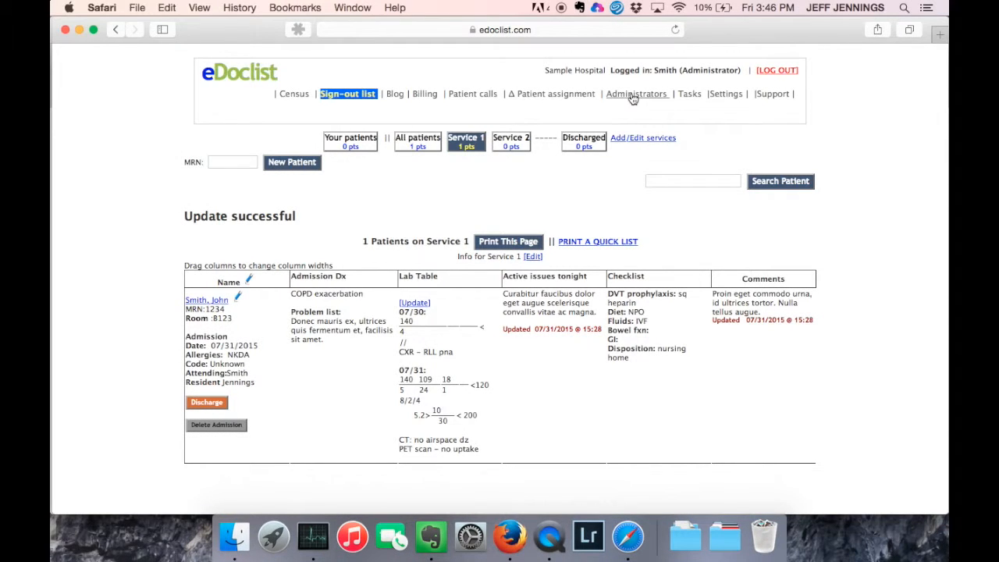
click(632, 97)
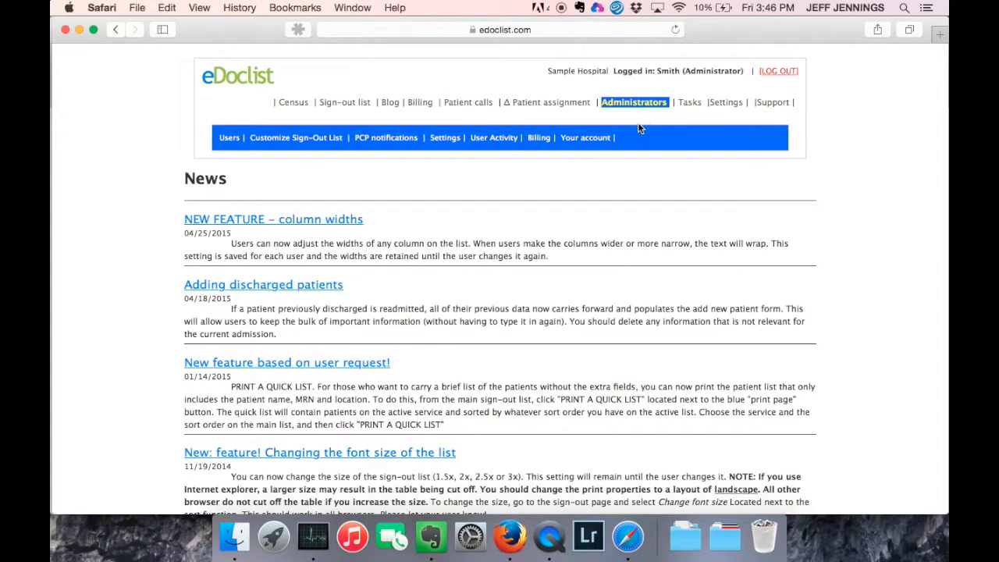
click(262, 138)
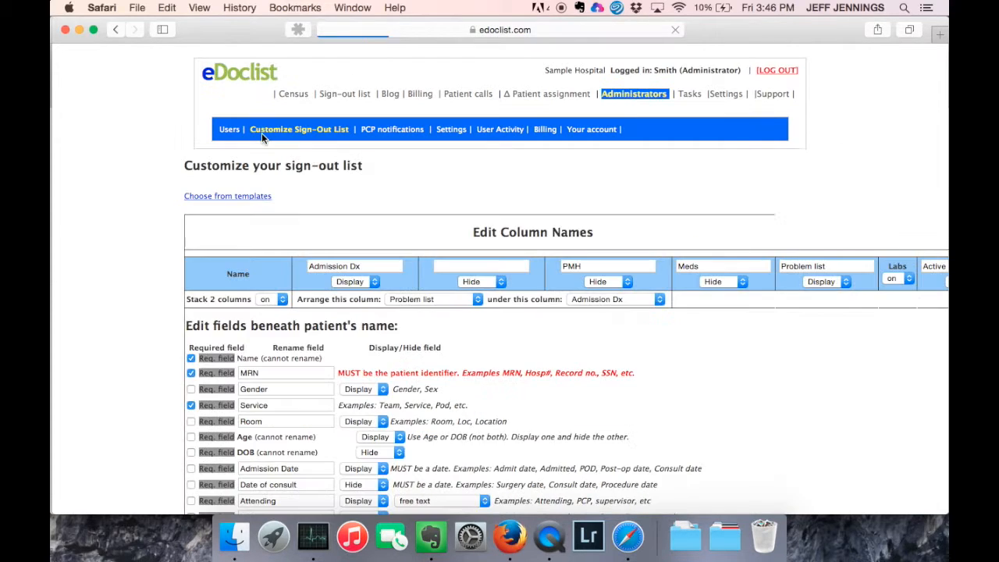
Return to the patient sign-out list, then reopen Administrators > Customize Sign-Out List.
click(336, 95)
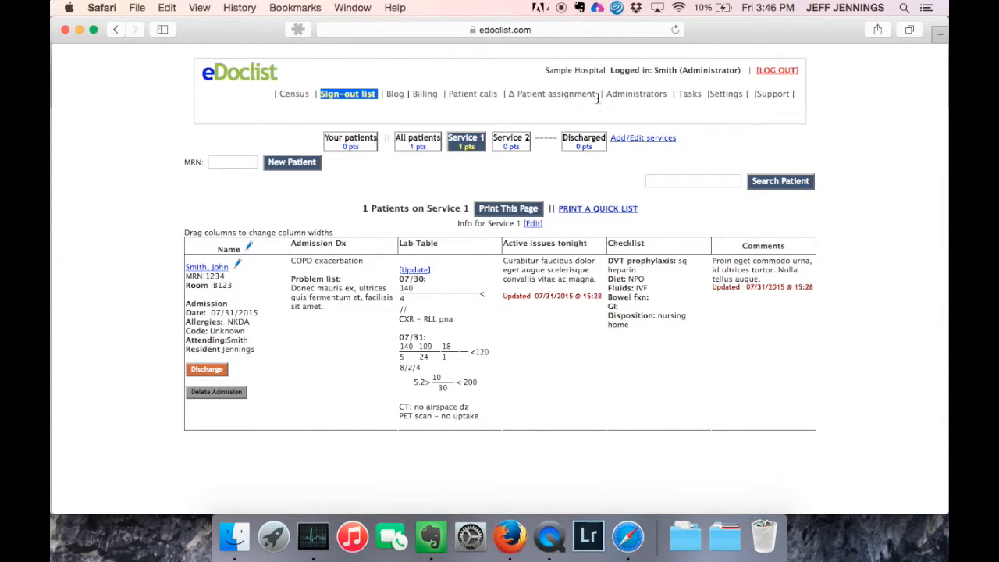
click(640, 96)
click(288, 138)
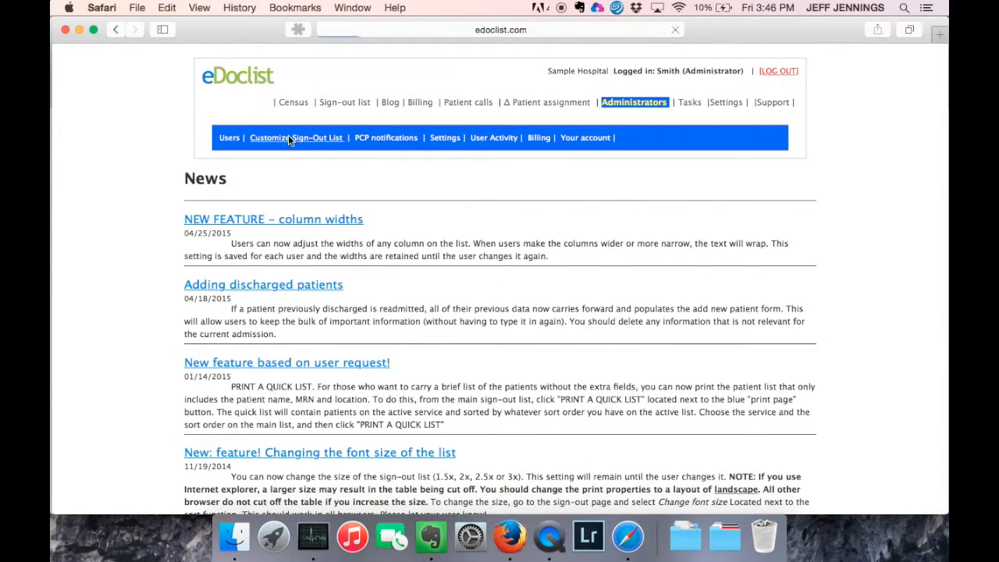
Open Users > Add new user and place the cursor in the Password field.
click(230, 130)
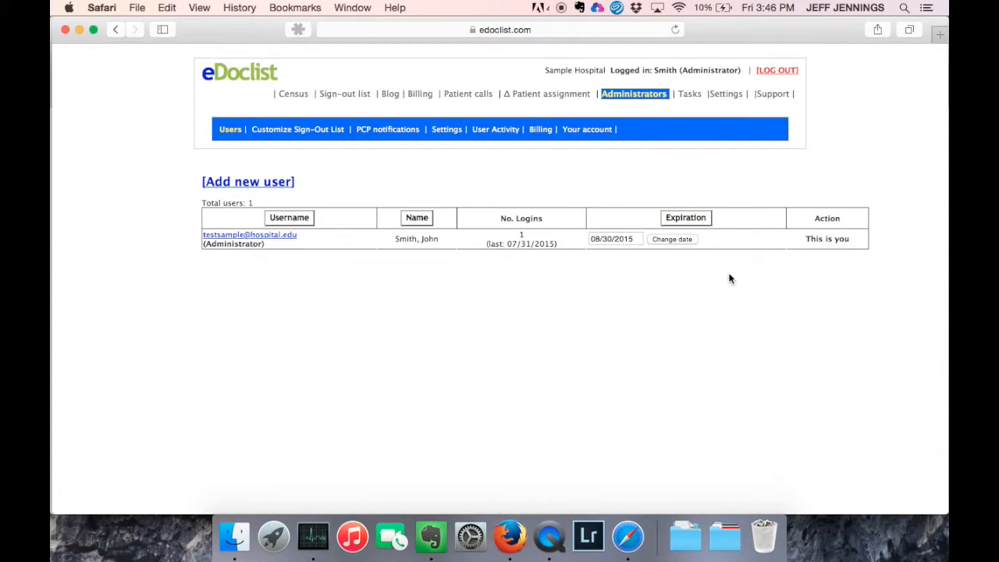
click(244, 182)
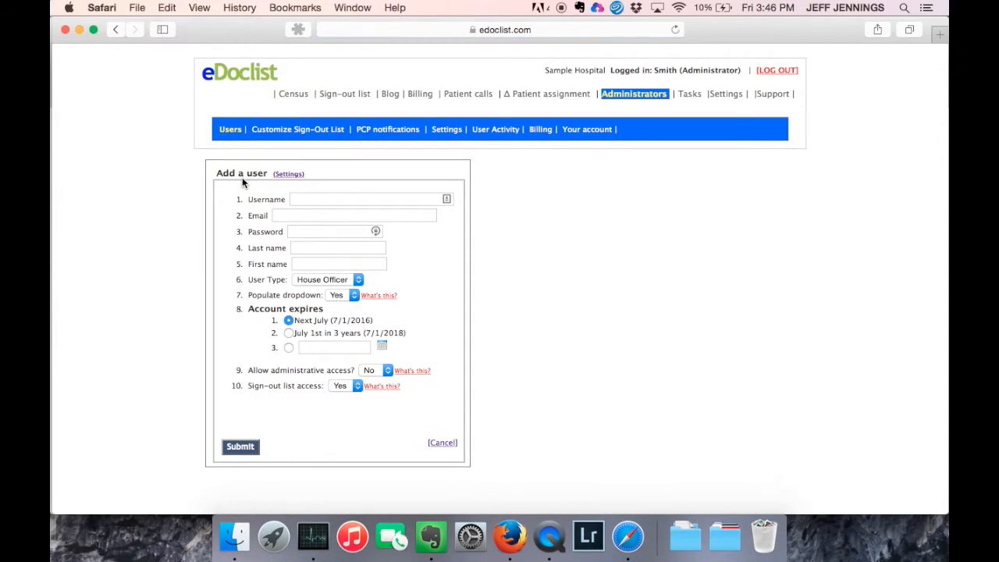
click(306, 231)
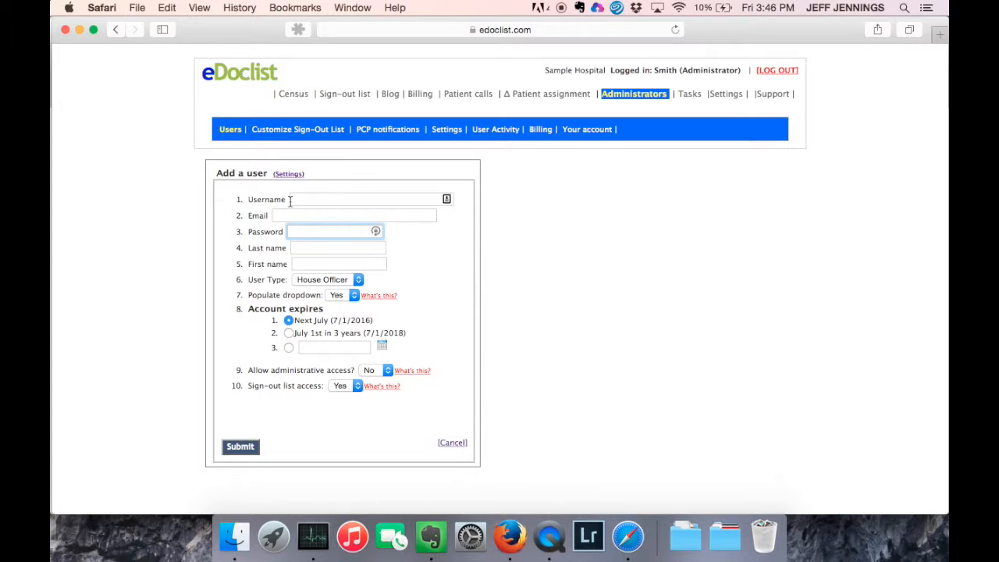
In Settings, set one shared default password for all new users, then reopen Add new user.
click(442, 133)
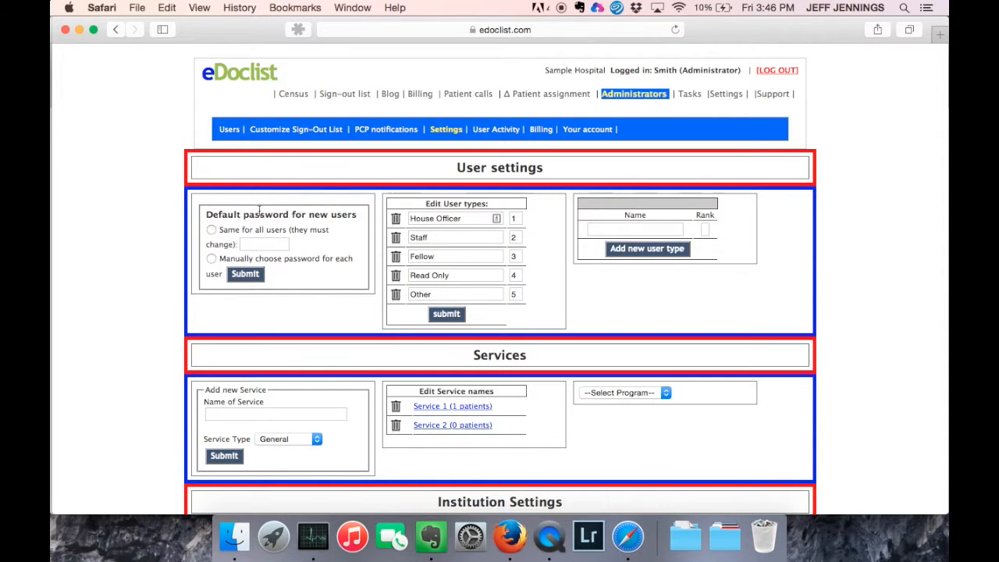
click(212, 230)
click(259, 245)
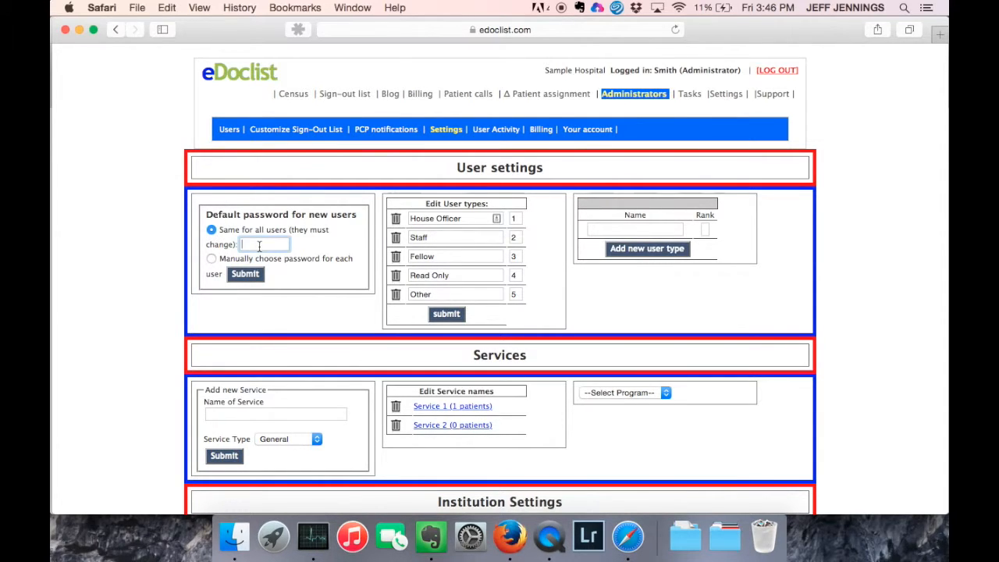
text(samplehosp)
click(253, 273)
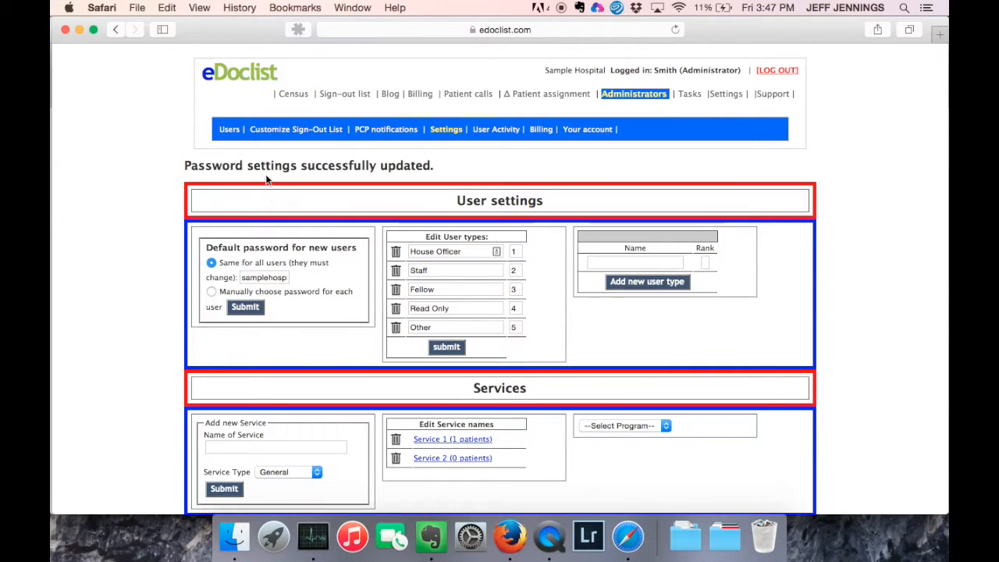
click(228, 132)
click(244, 182)
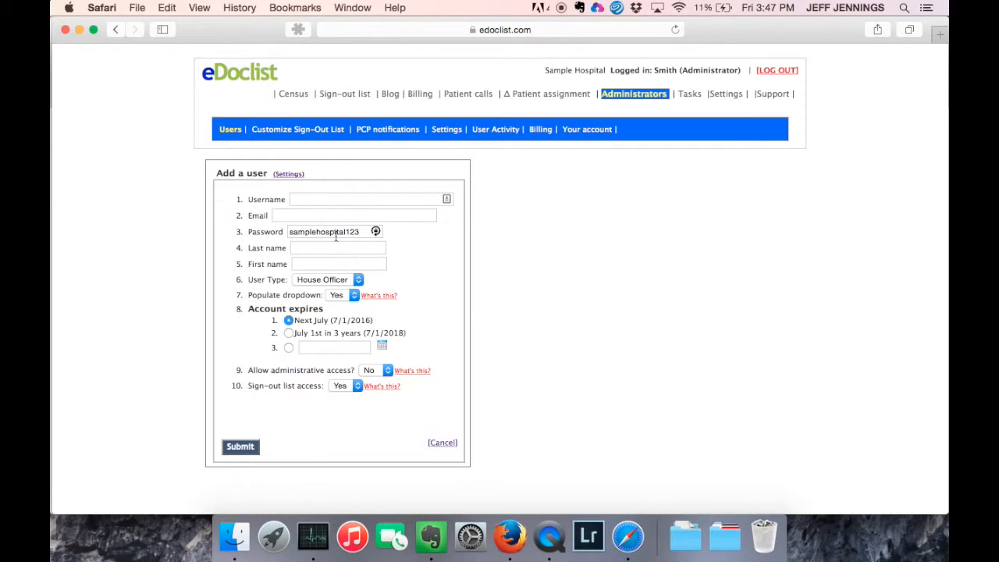
Enter the new user's e-mail-style username, reuse it as the e-mail, and keep House Officer.
click(315, 199)
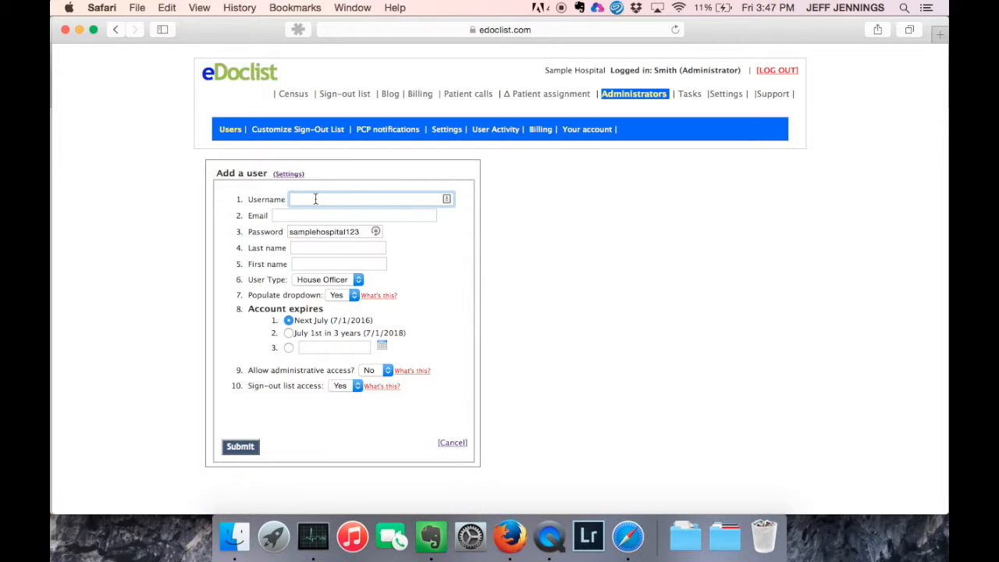
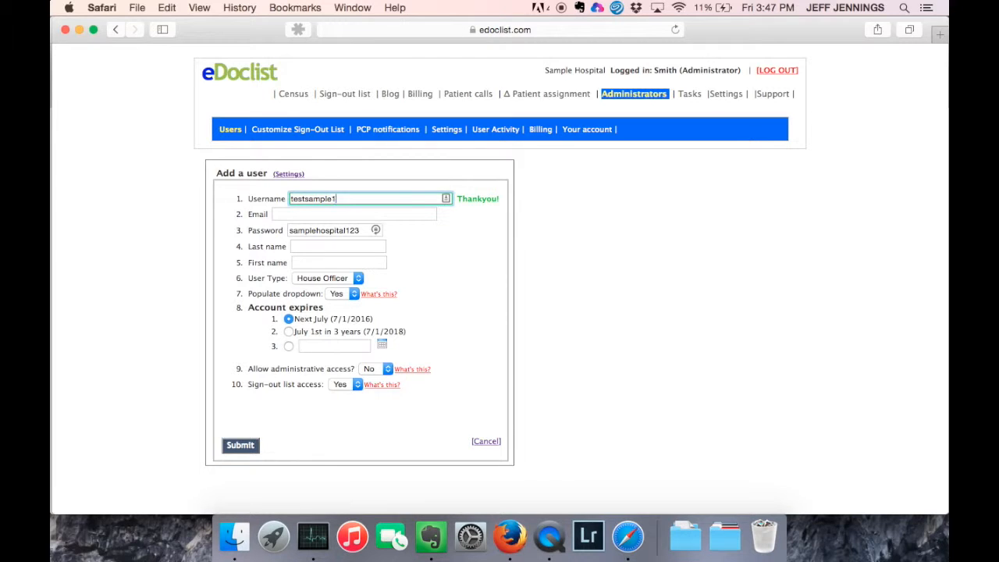
key(super+a)
key(super+c)
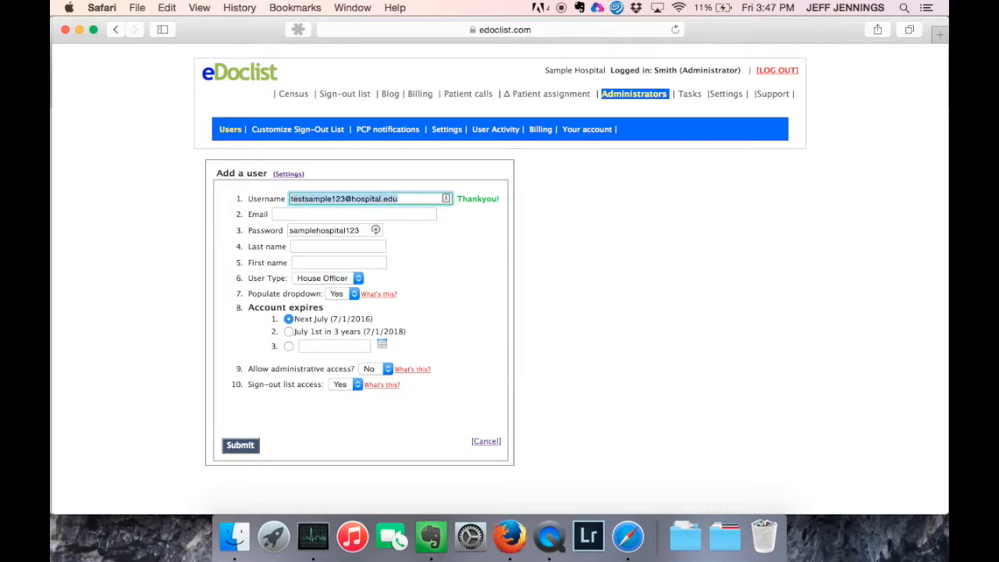
click(273, 214)
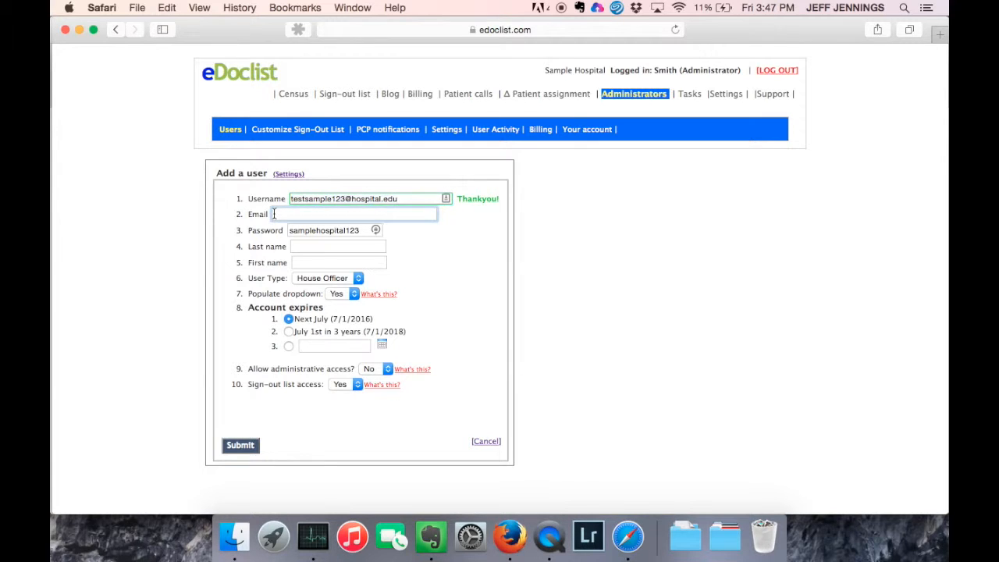
key(super+v)
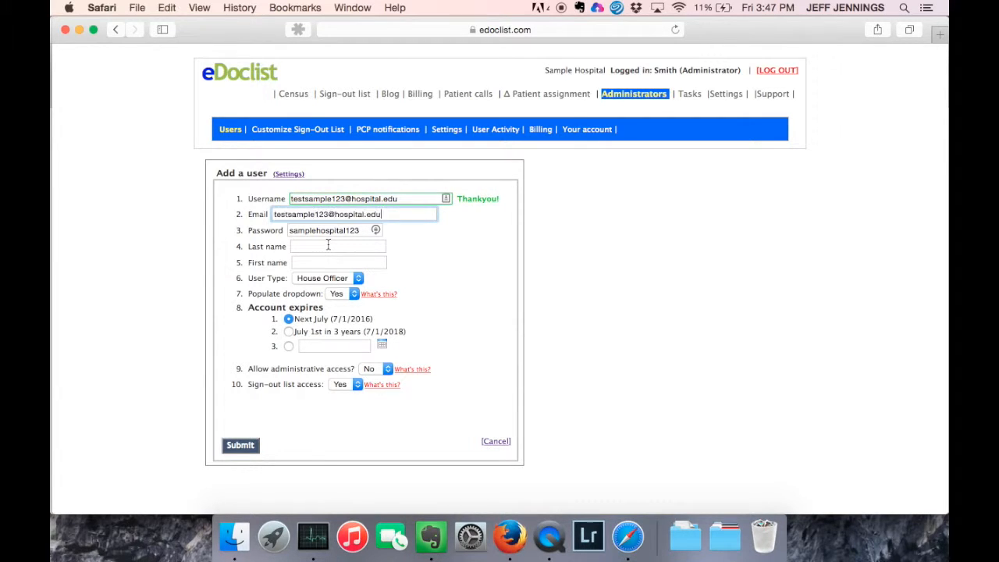
click(322, 245)
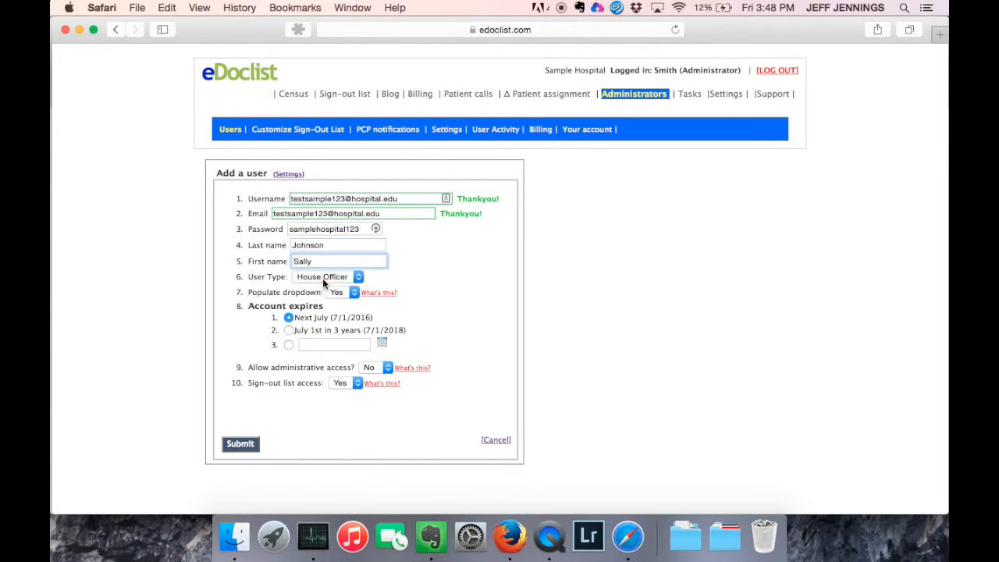
click(323, 279)
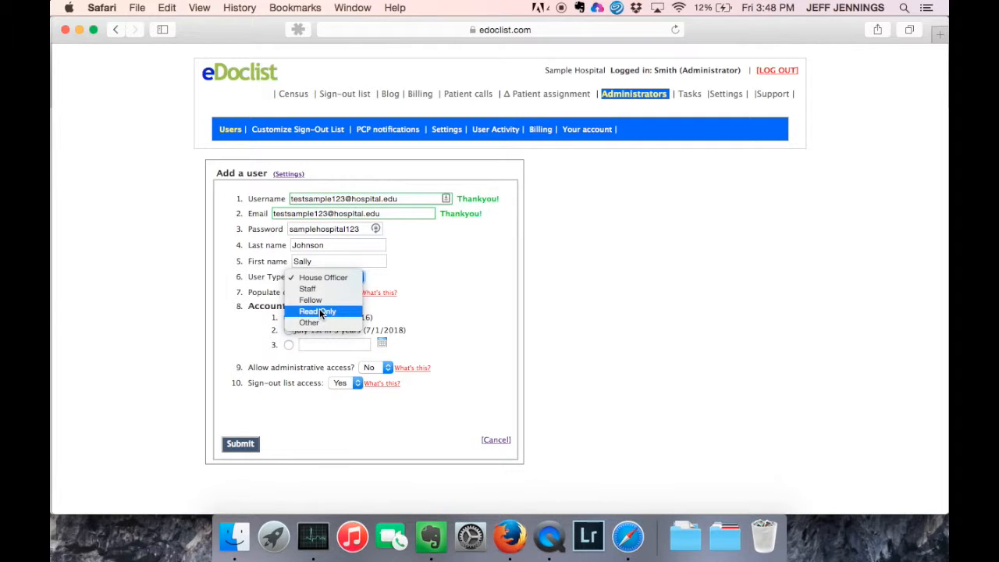
click(317, 278)
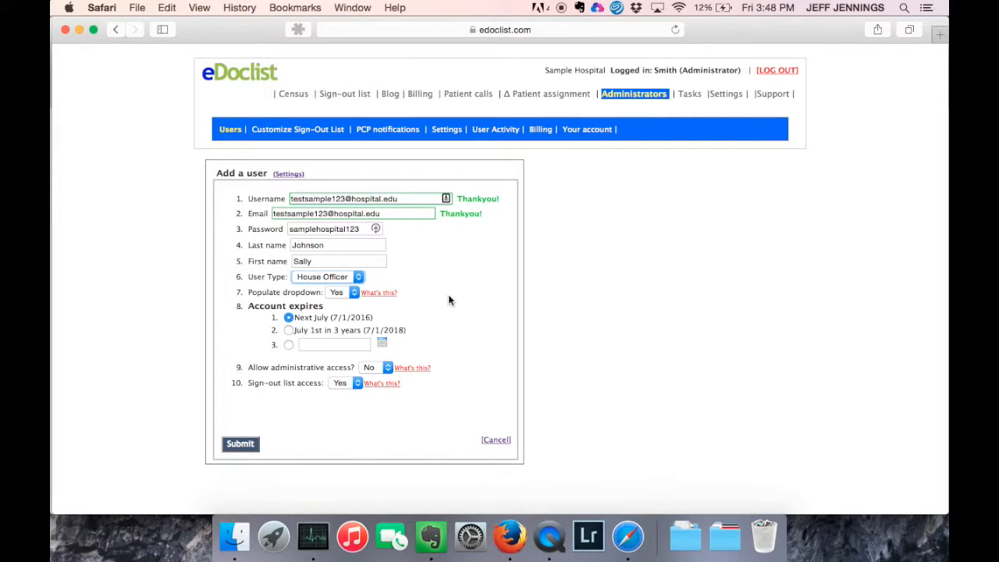
Open the sign-out list in a new tab and edit the sample patient's record.
right_click(344, 101)
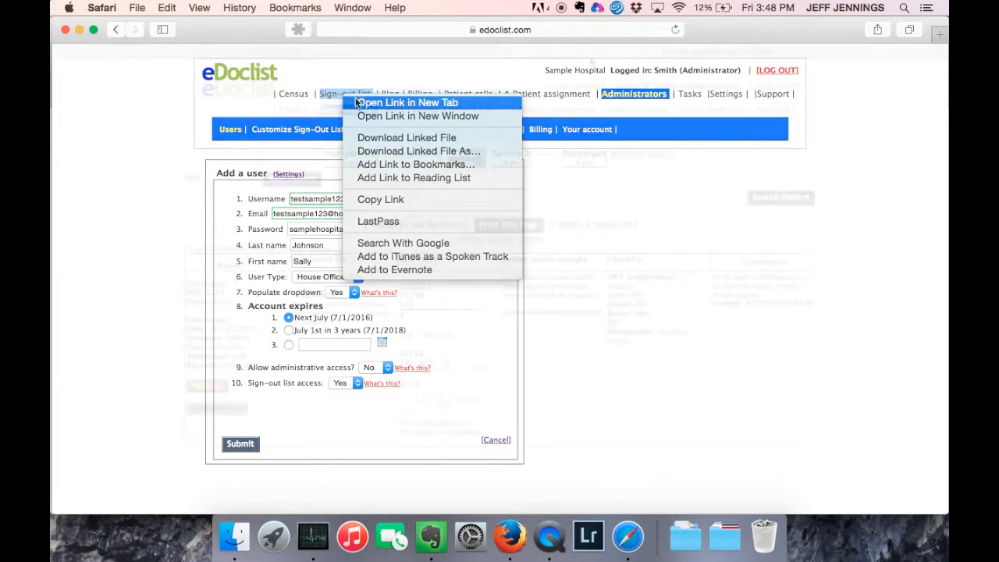
click(406, 100)
click(212, 284)
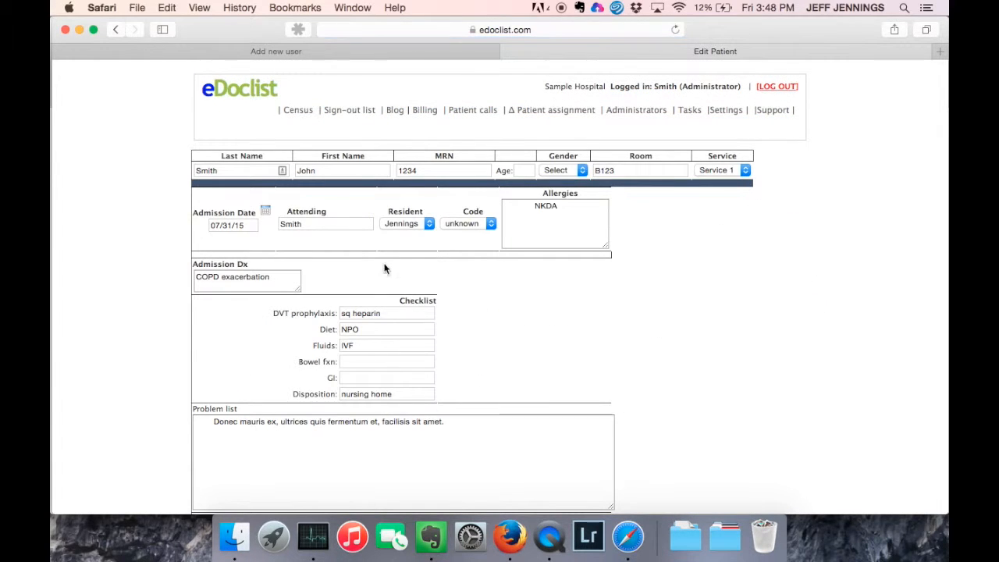
Check the Resident dropdown, keep the current resident, and return to the Add a user tab.
click(403, 224)
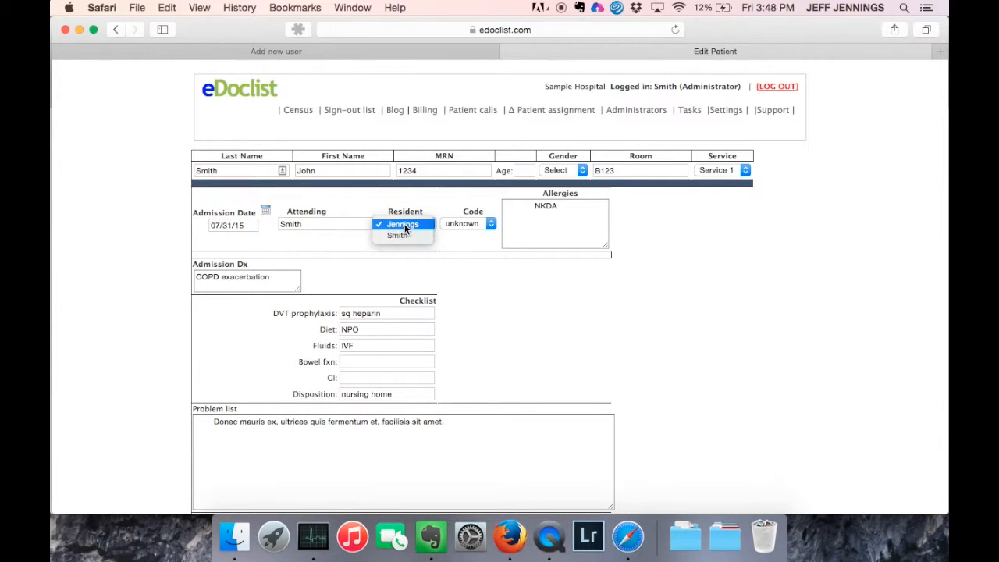
click(279, 58)
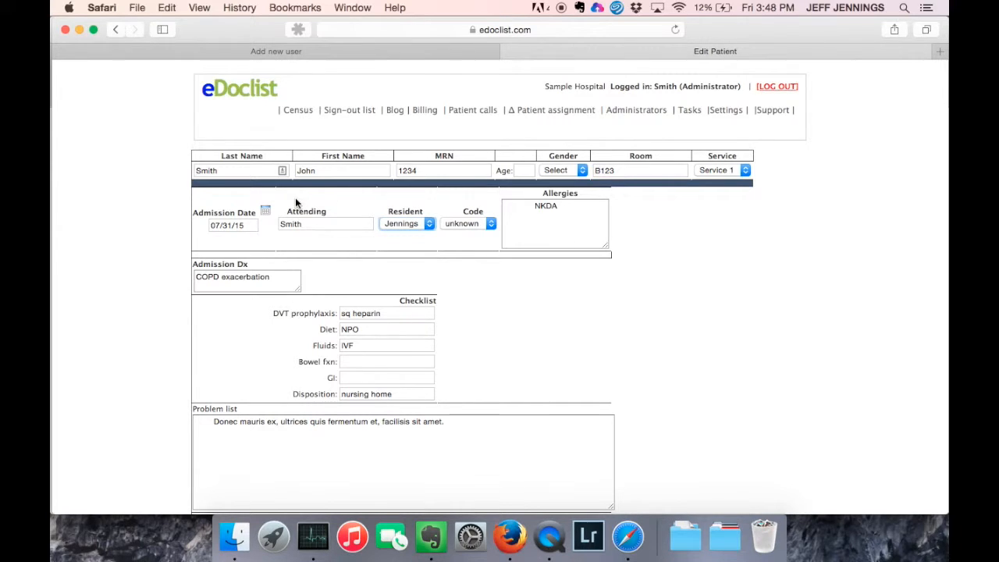
click(407, 224)
click(342, 221)
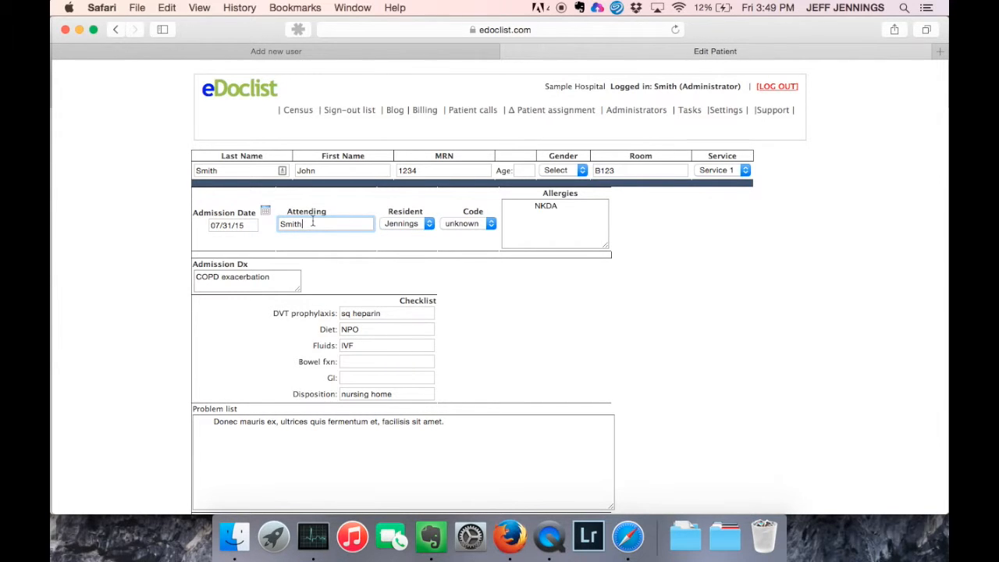
click(358, 50)
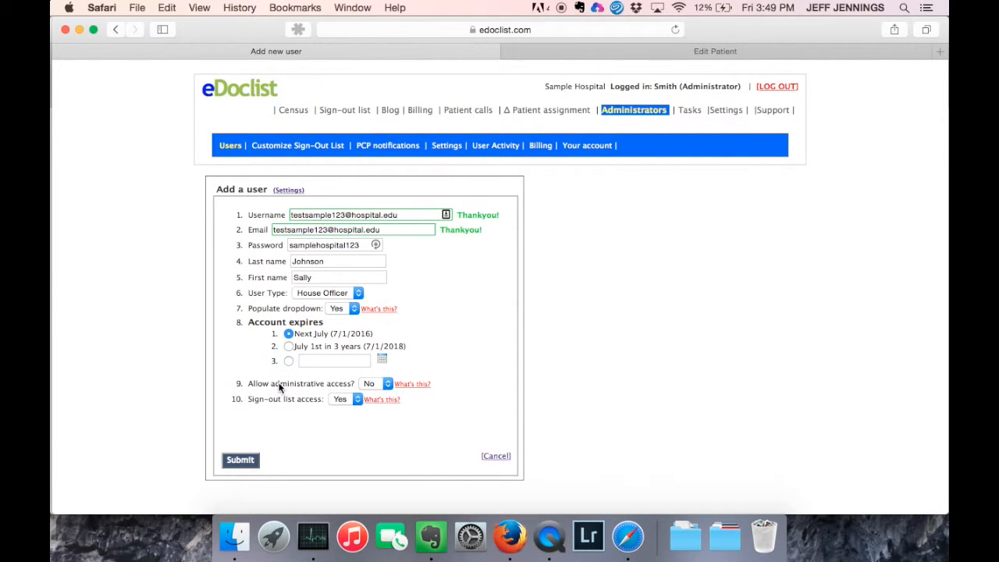
Keep sign-out list access at Yes, submit the new account, and view the Users list.
click(350, 402)
click(248, 459)
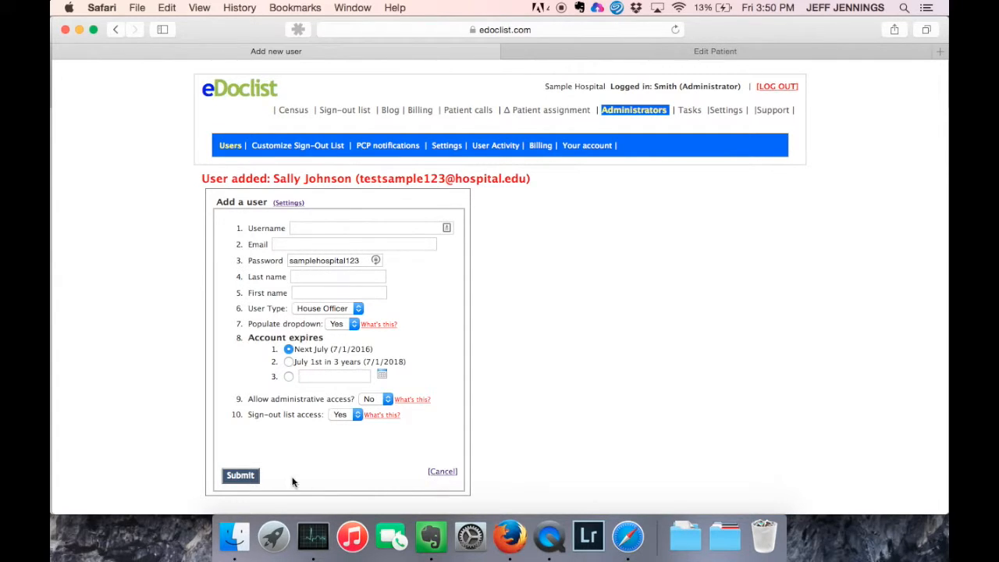
click(232, 147)
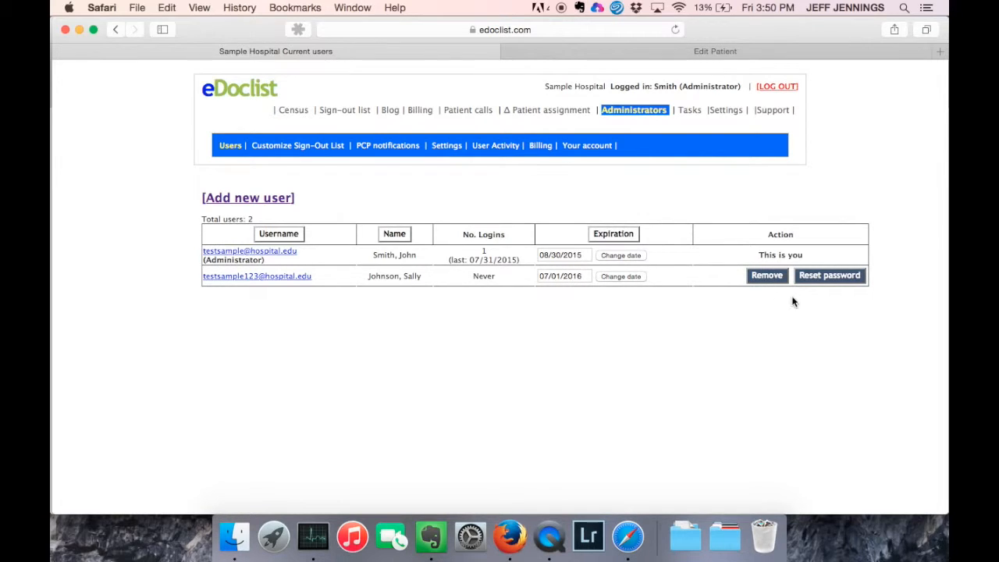
click(828, 278)
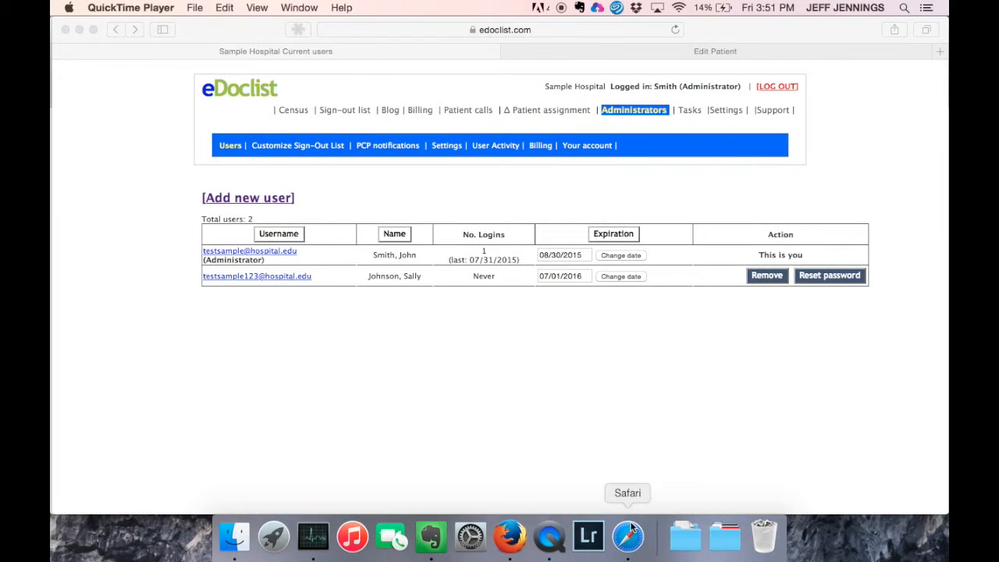
click(628, 536)
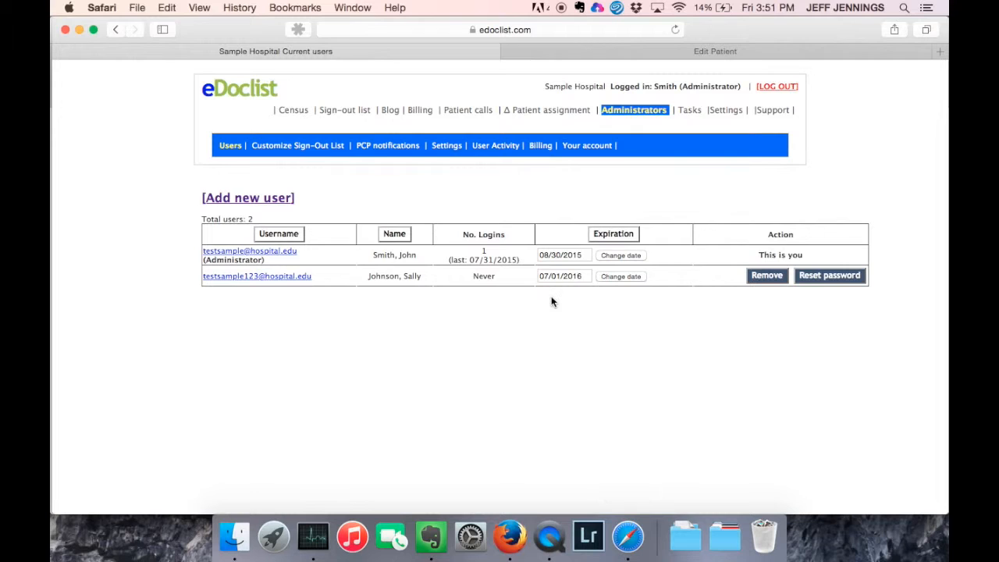
In Administrators > Settings, rename Service 1 to Green.
click(445, 147)
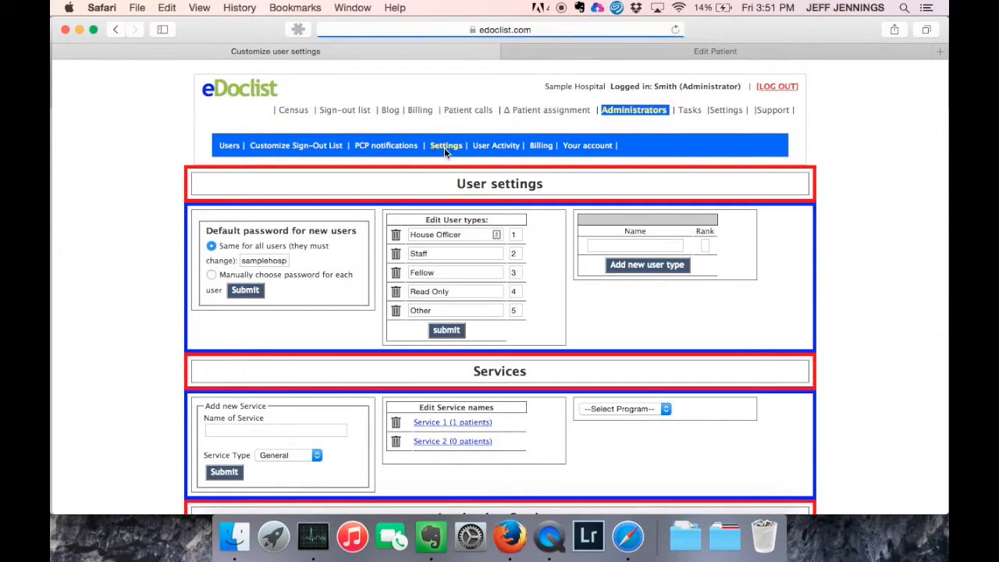
scroll(462, 332, down, 5)
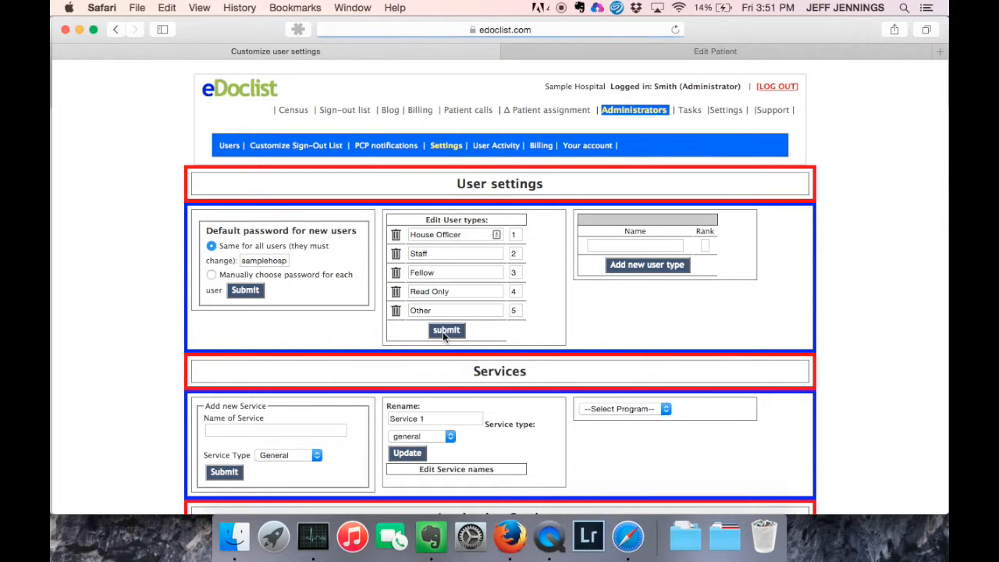
scroll(469, 445, down, 1)
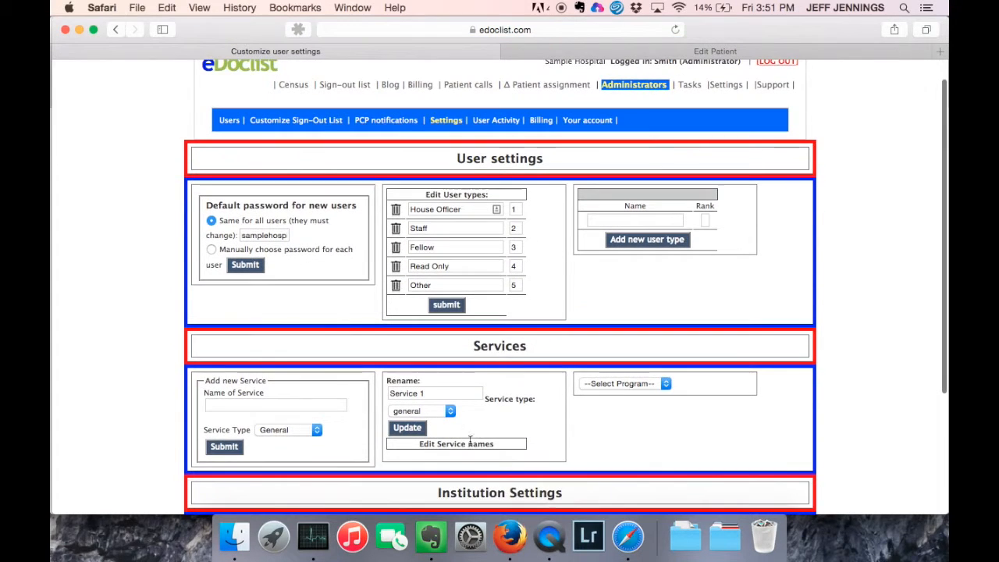
click(439, 394)
key(BackSpace)
key(BackSpace)
key(BackSpace)
key(BackSpace)
key(BackSpace)
key(BackSpace)
key(BackSpace)
key(BackSpace)
key(BackSpace)
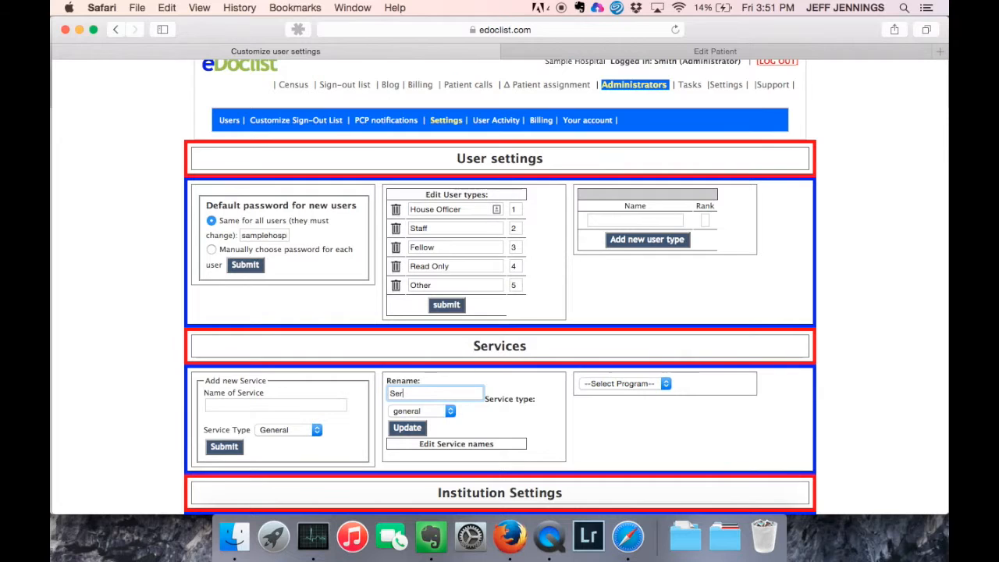
text(Green)
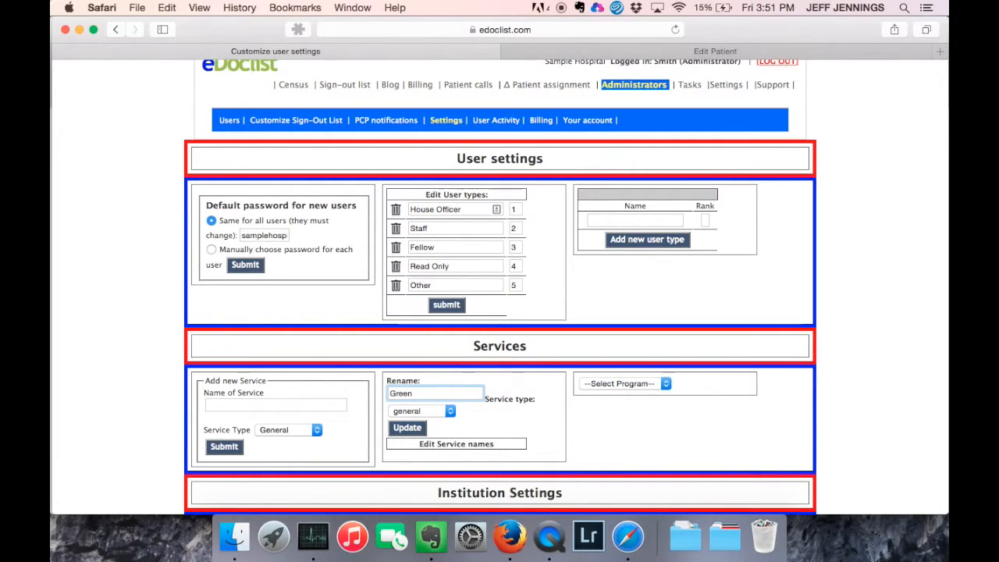
key(Return)
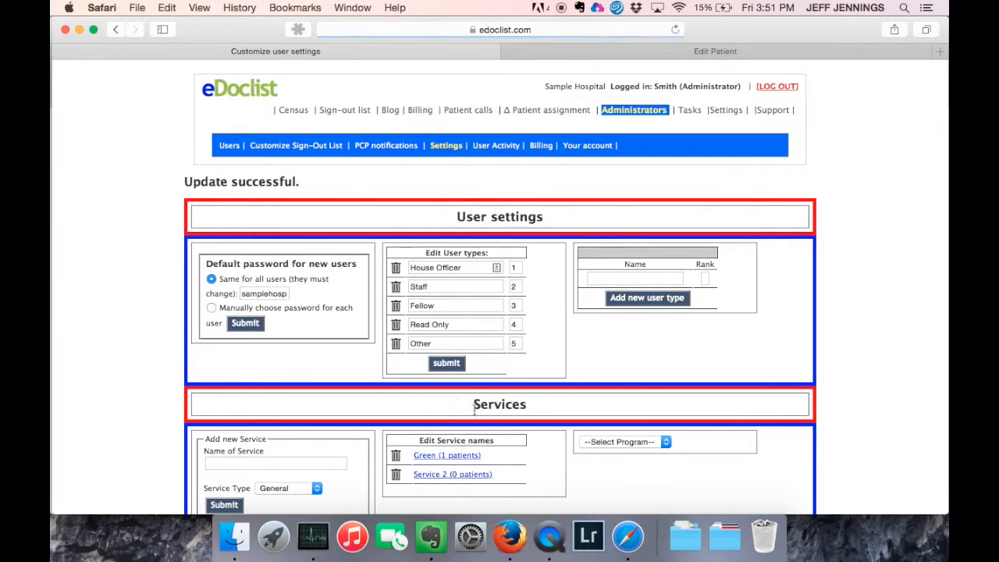
Rename Service 2 to Blue.
click(451, 475)
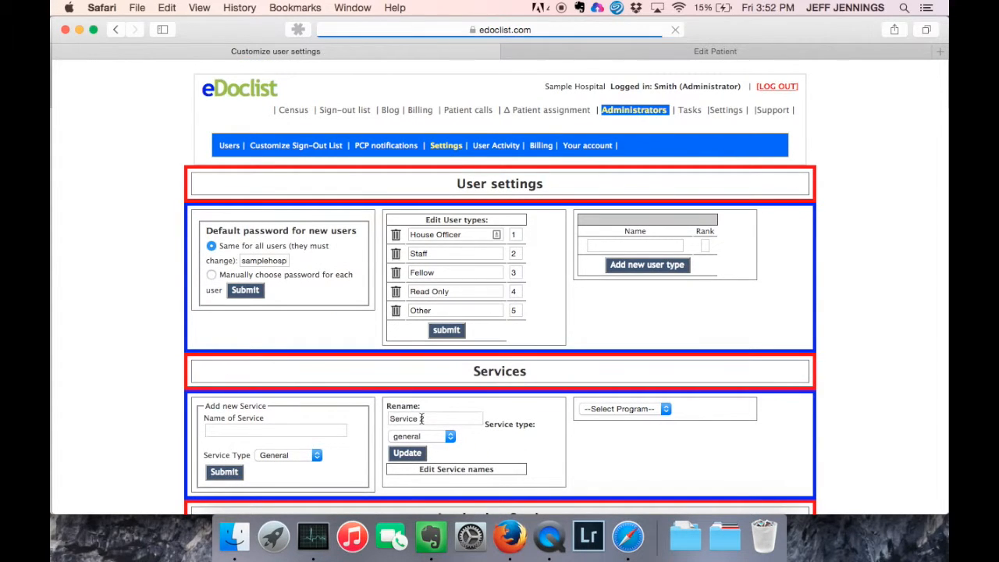
drag(389, 419, 422, 419)
text(Bl)
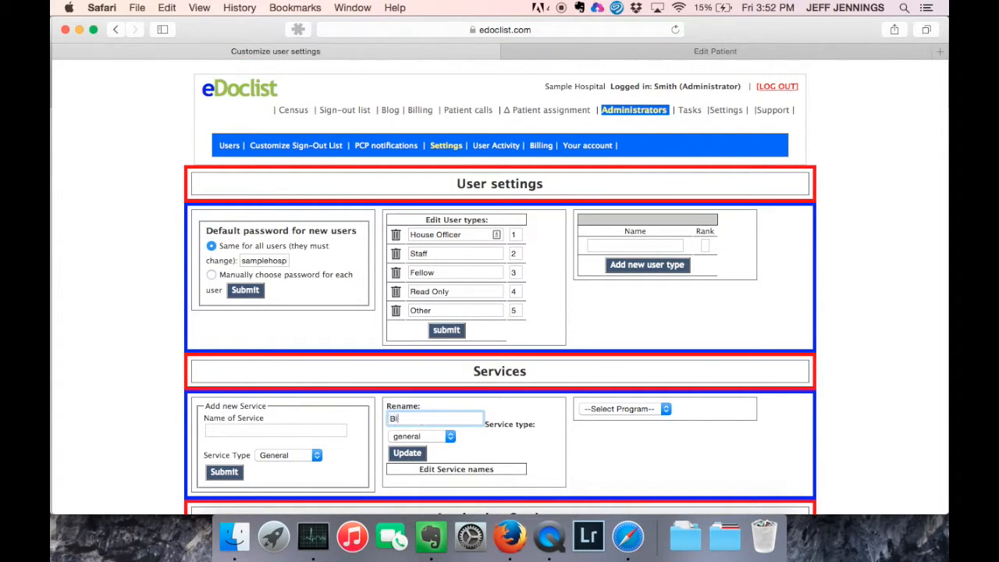
text(ue)
key(Return)
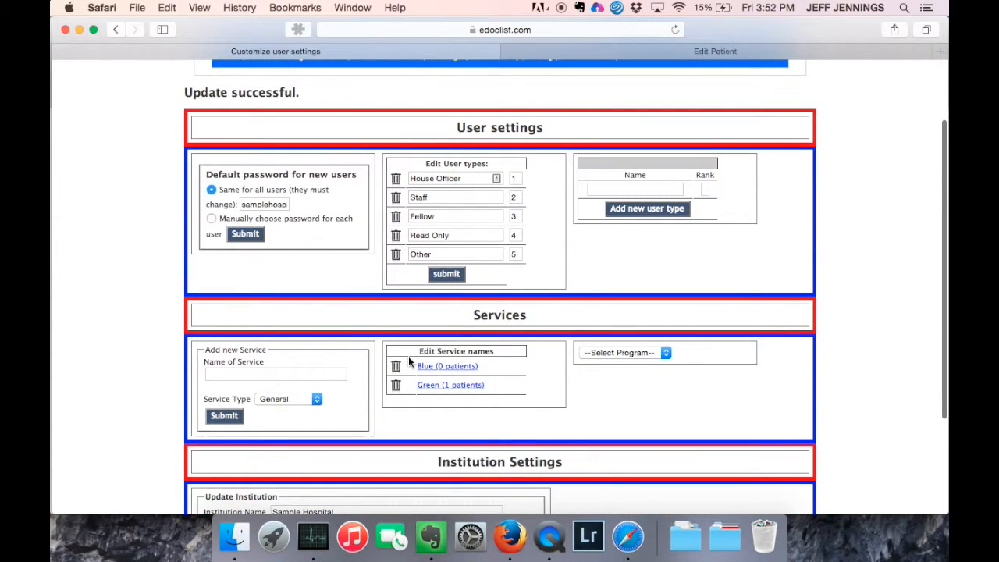
Add a new service named Red and scroll down to see it listed with Blue and Green.
click(236, 372)
text(Red)
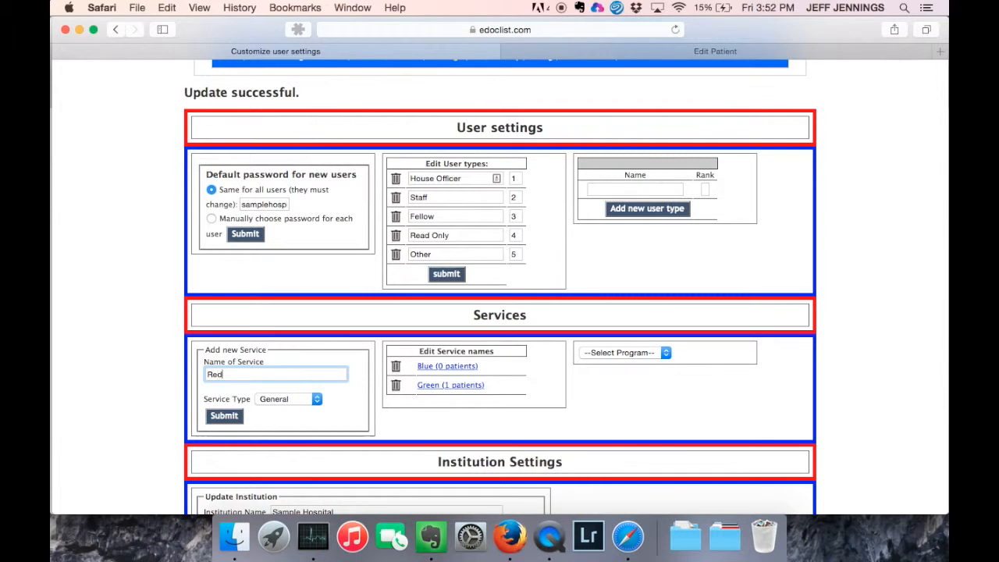
click(224, 416)
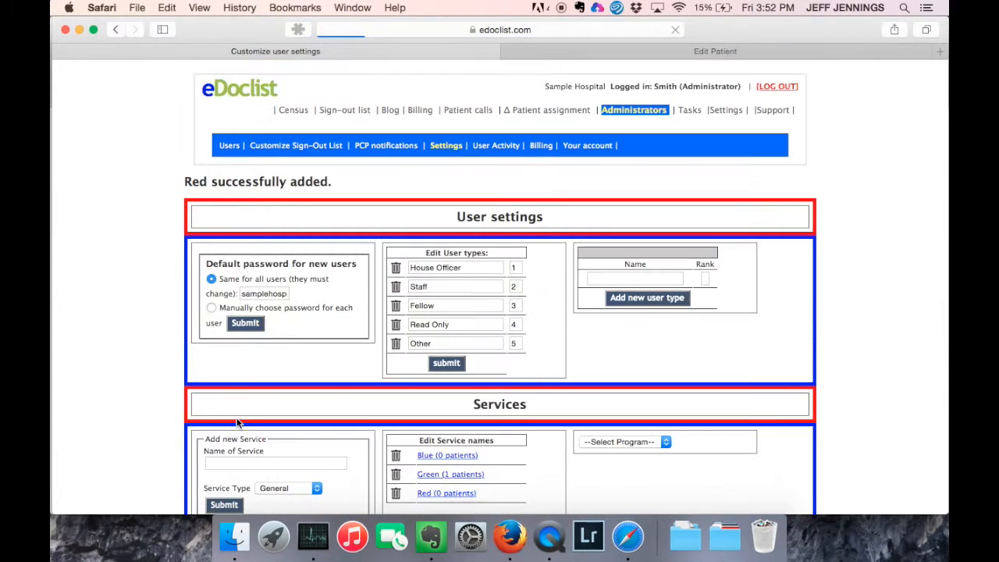
scroll(503, 421, down, 1)
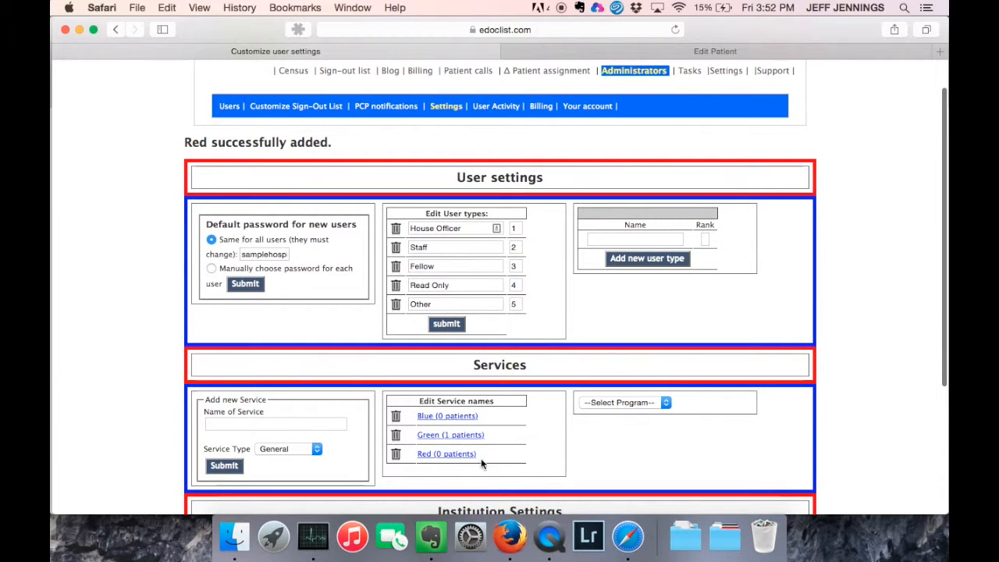
scroll(430, 463, down, 1)
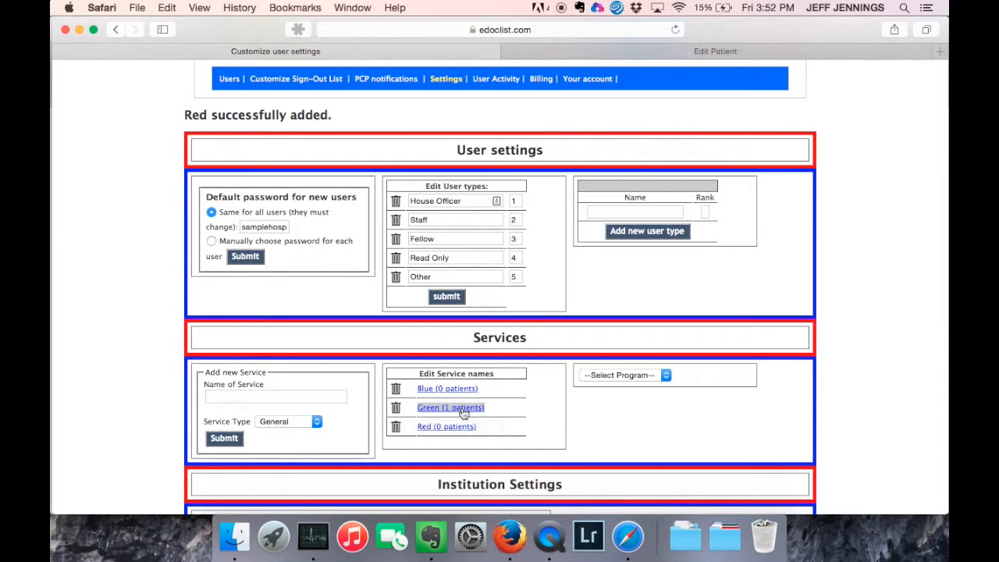
scroll(630, 411, down, 3)
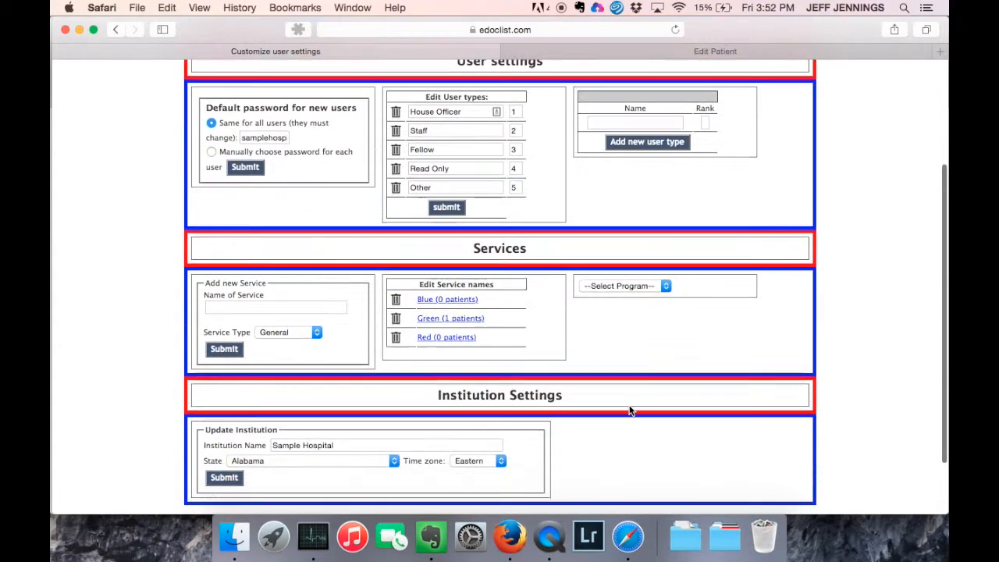
scroll(631, 410, down, 2)
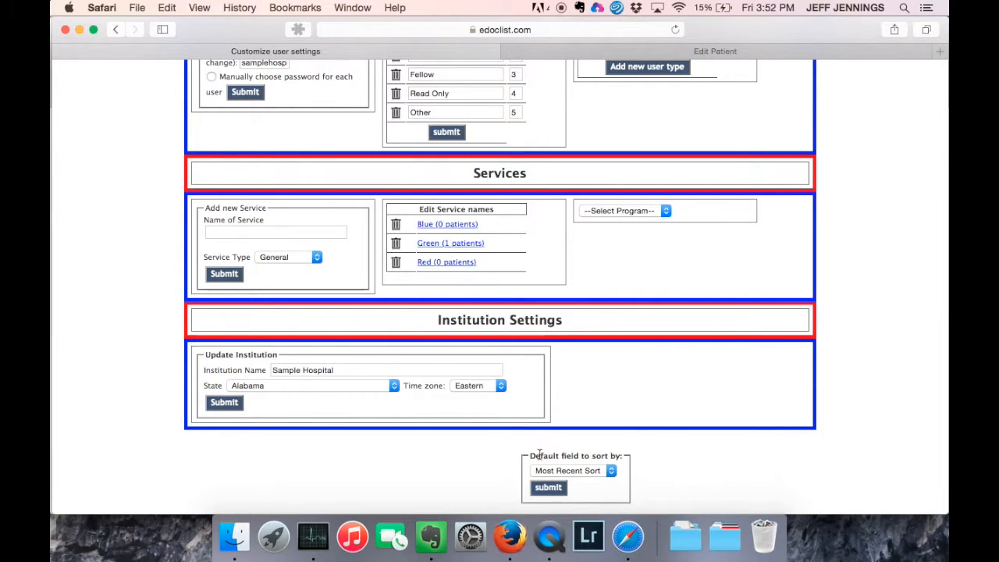
click(563, 471)
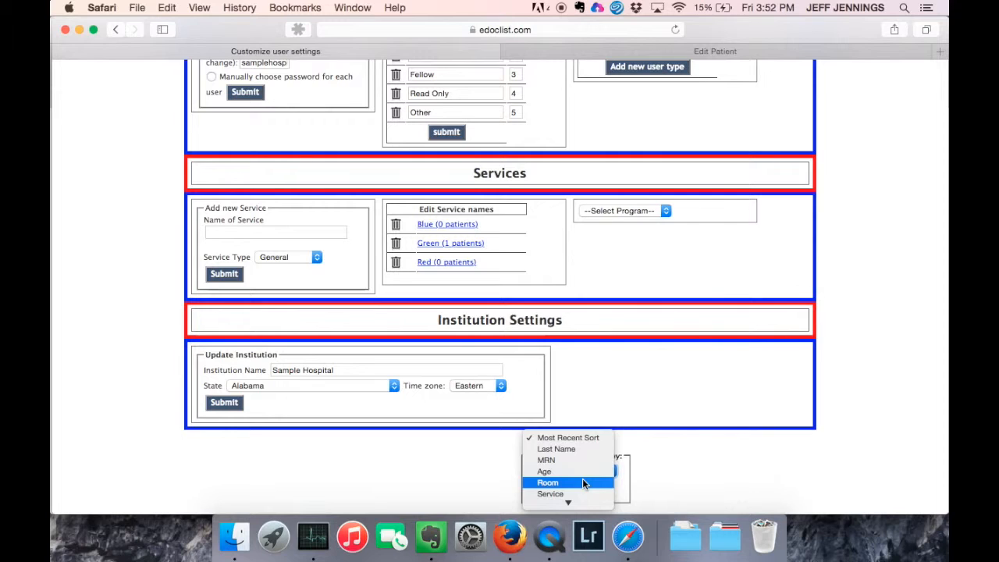
click(568, 439)
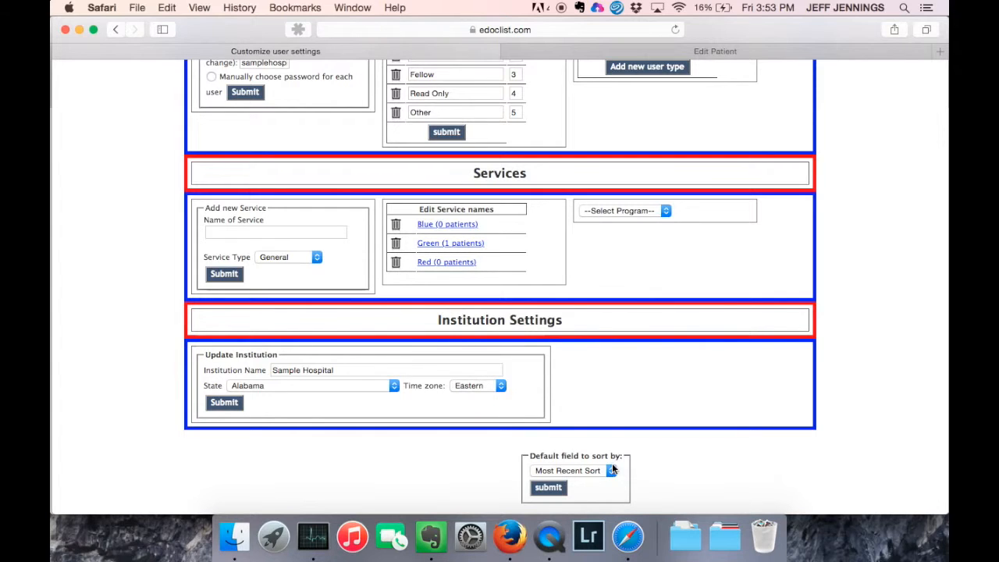
scroll(569, 417, up, 2)
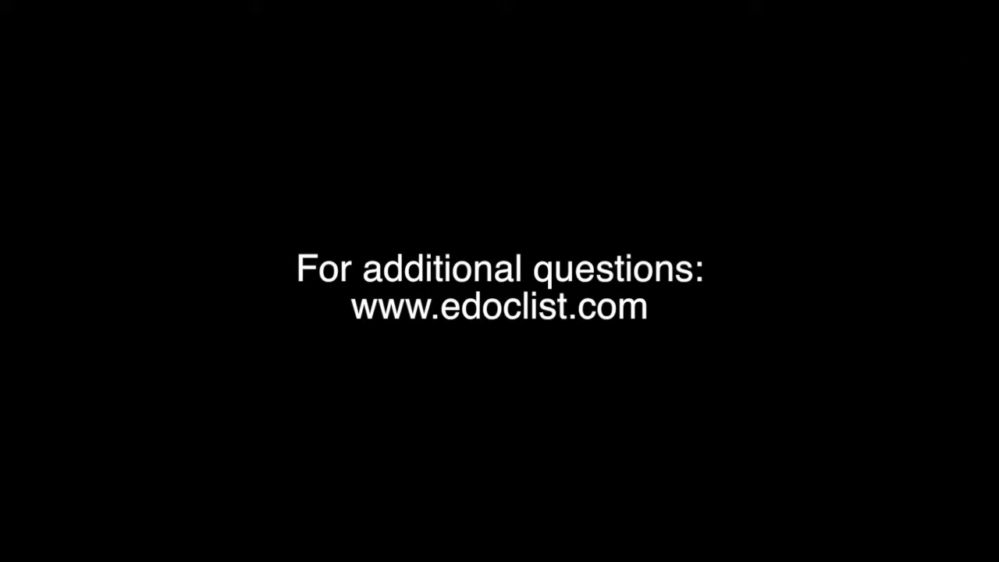